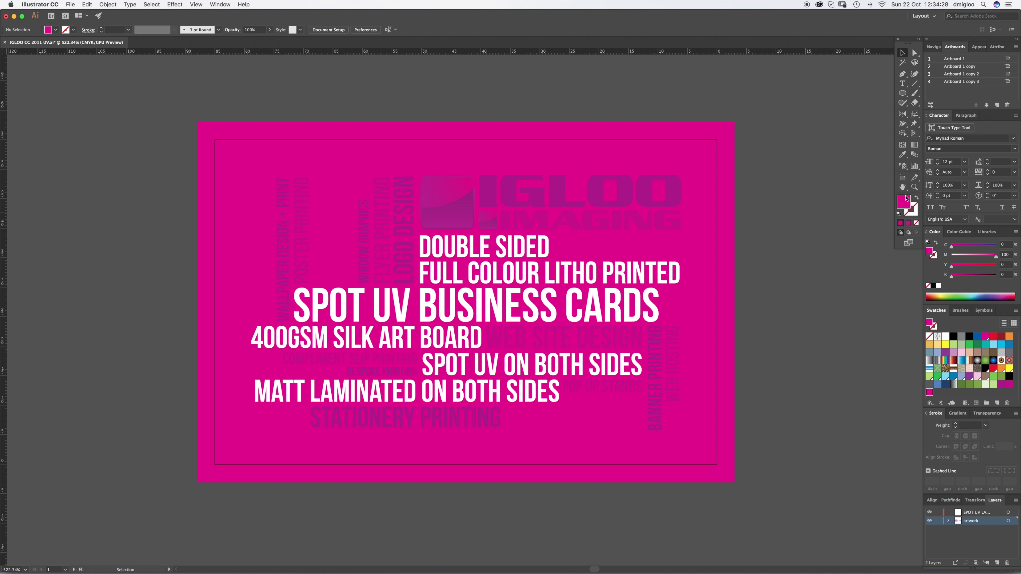
Zoom out to 150% so all four business card artboards fit on screen
key(z)
alt+click(666, 333)
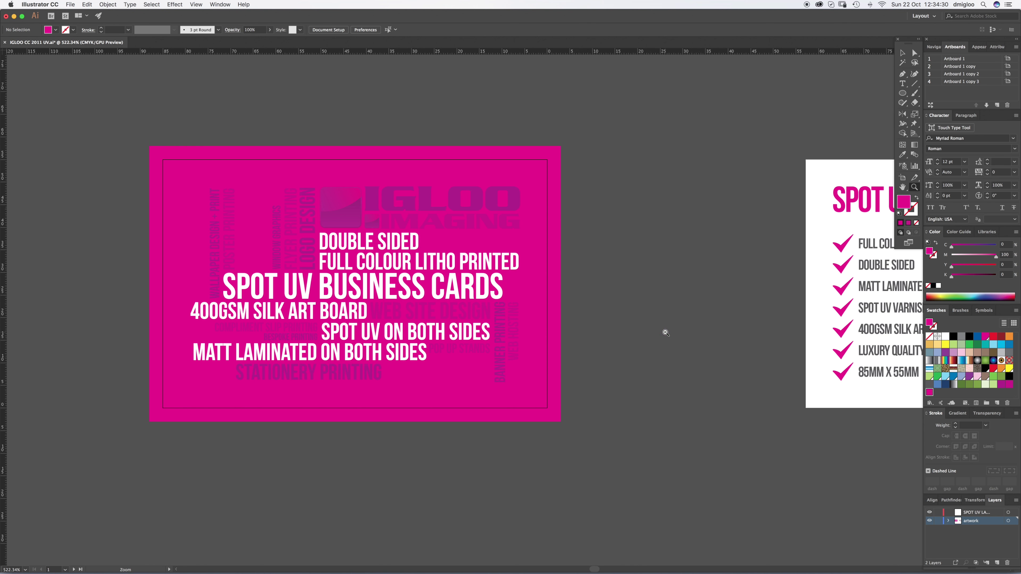
alt+click(666, 333)
Paste the SPOT UV artwork onto all artboards, then deselect it
alt+click(652, 321)
drag(598, 324, 550, 368)
key(v)
key(super+alt+shift+v)
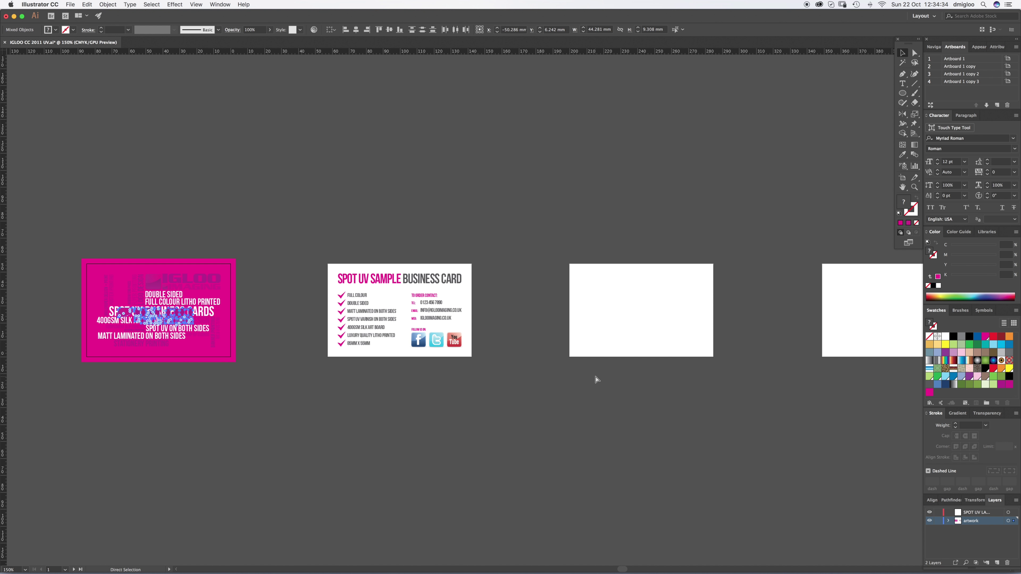
key(a)
key(v)
click(592, 395)
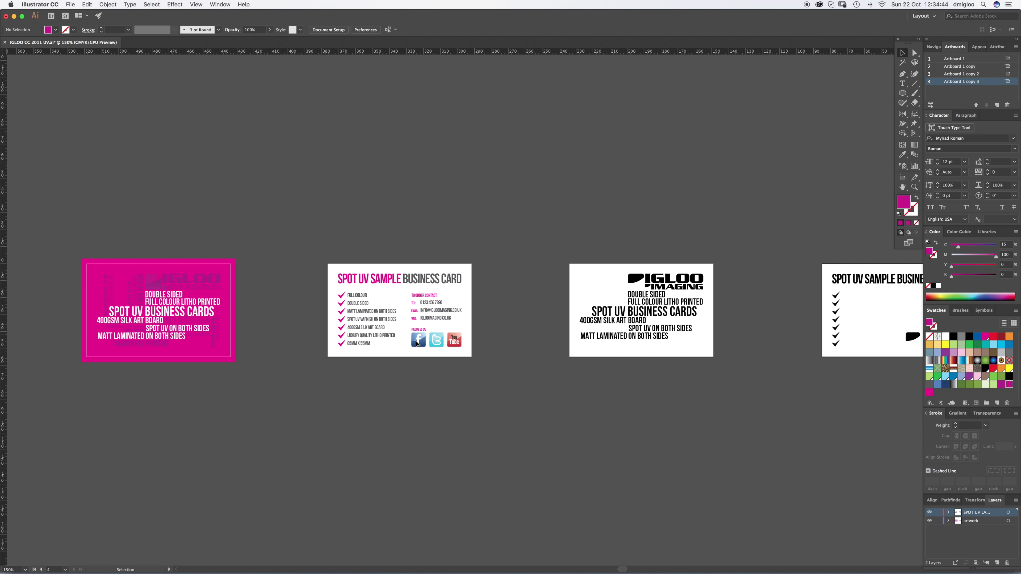
Activate artboard 3 and the artwork layer, then marquee-select the cards' artwork to check it
click(585, 288)
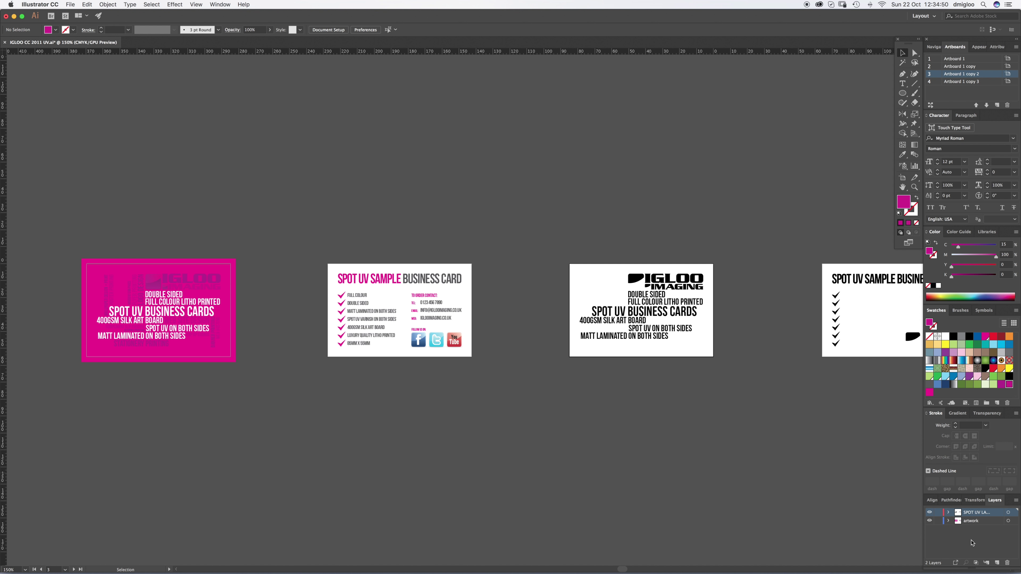
click(987, 522)
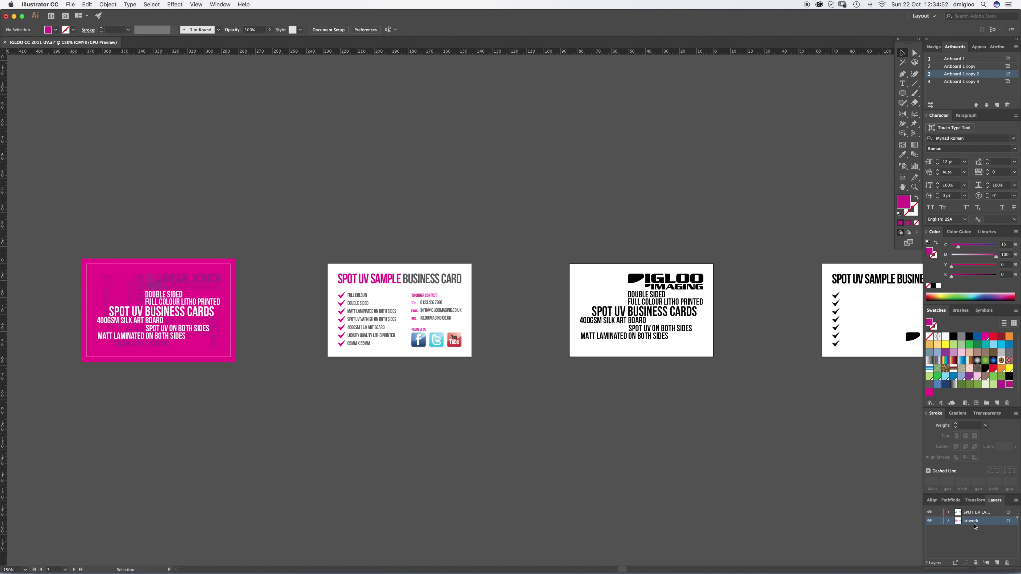
drag(194, 367, 342, 325)
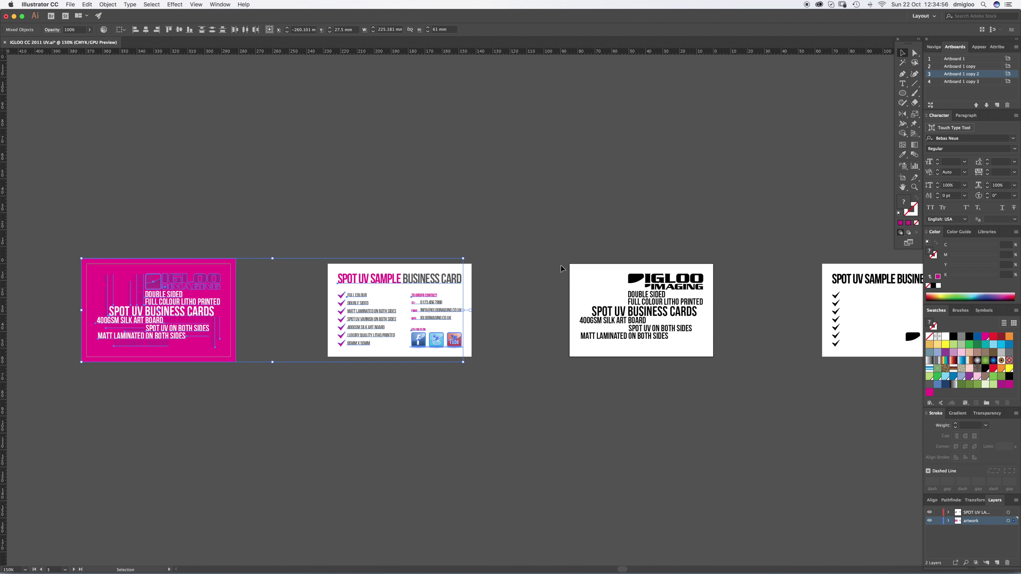
drag(921, 381, 887, 297)
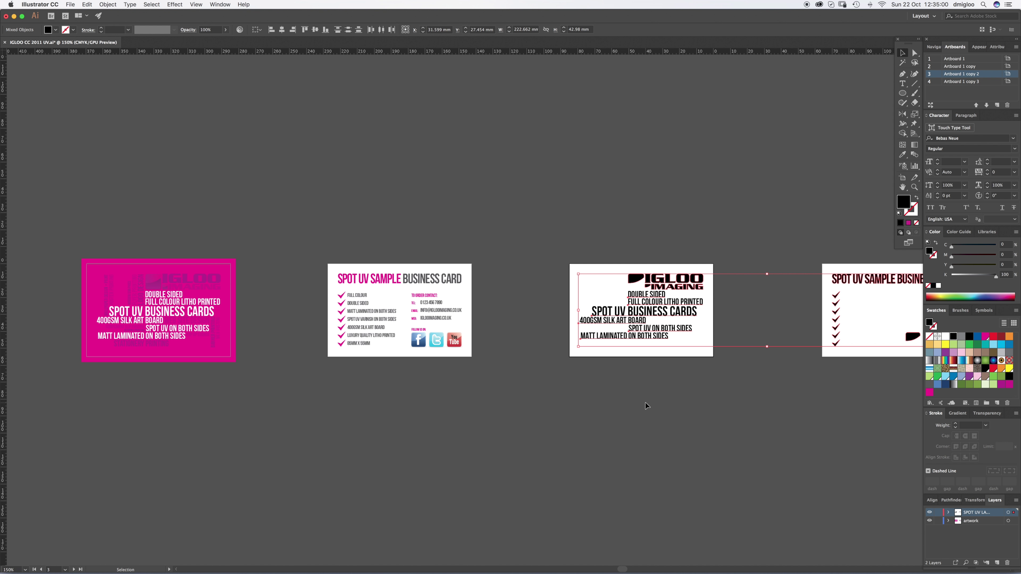
click(658, 393)
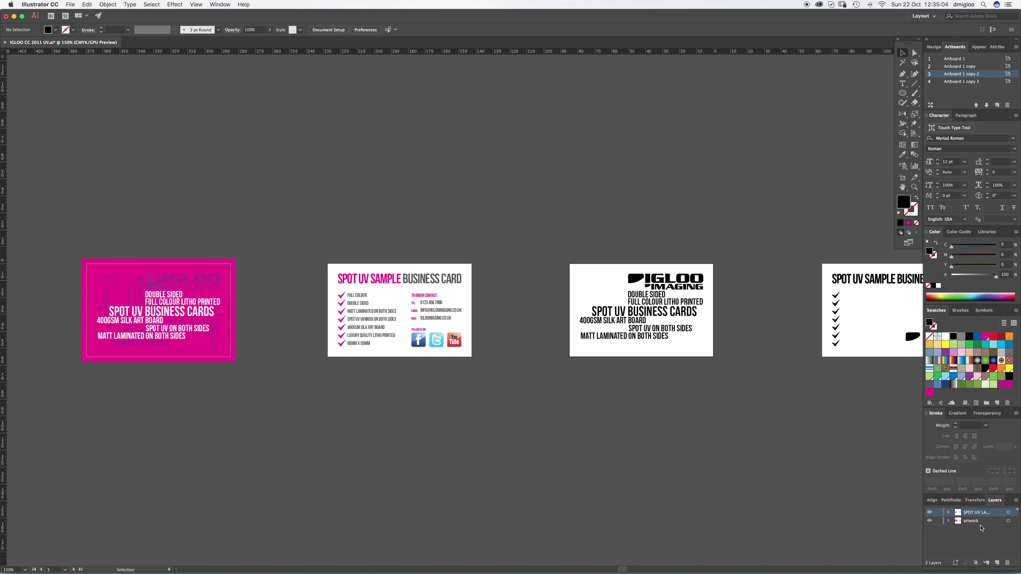
scroll(763, 463, right, 3)
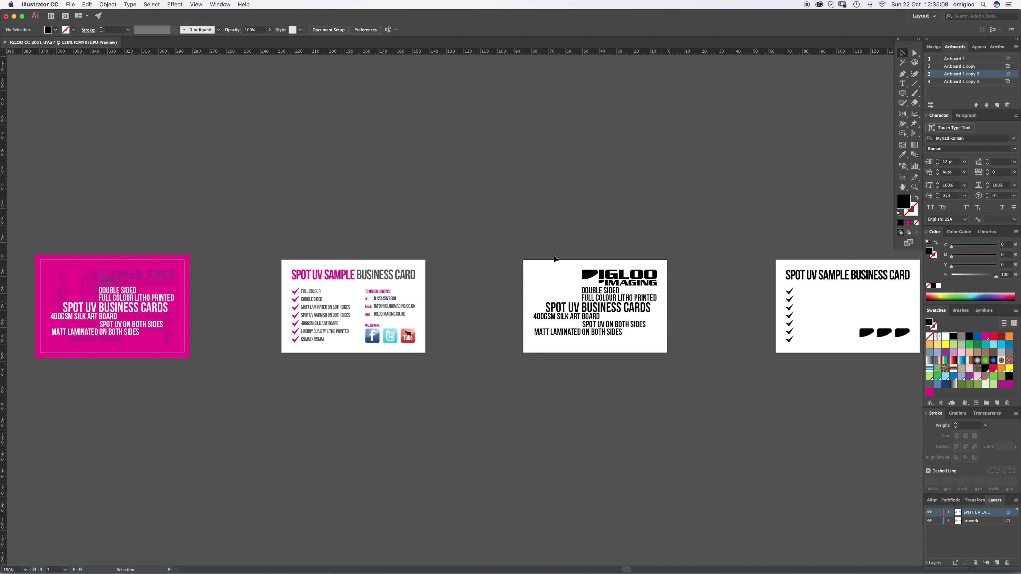
drag(550, 251, 660, 342)
drag(902, 369, 678, 259)
key(a)
drag(625, 290, 741, 247)
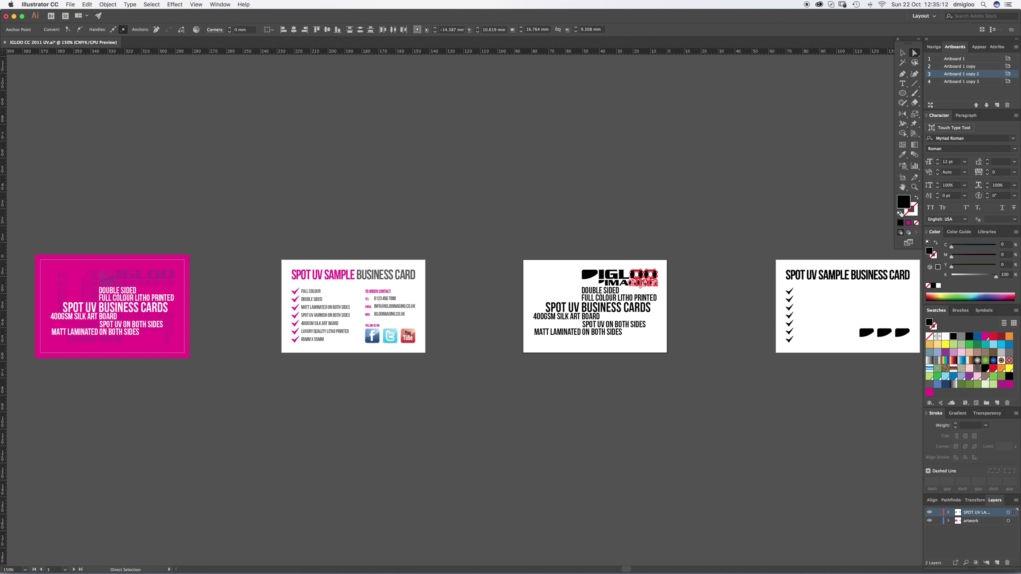
double_click(954, 338)
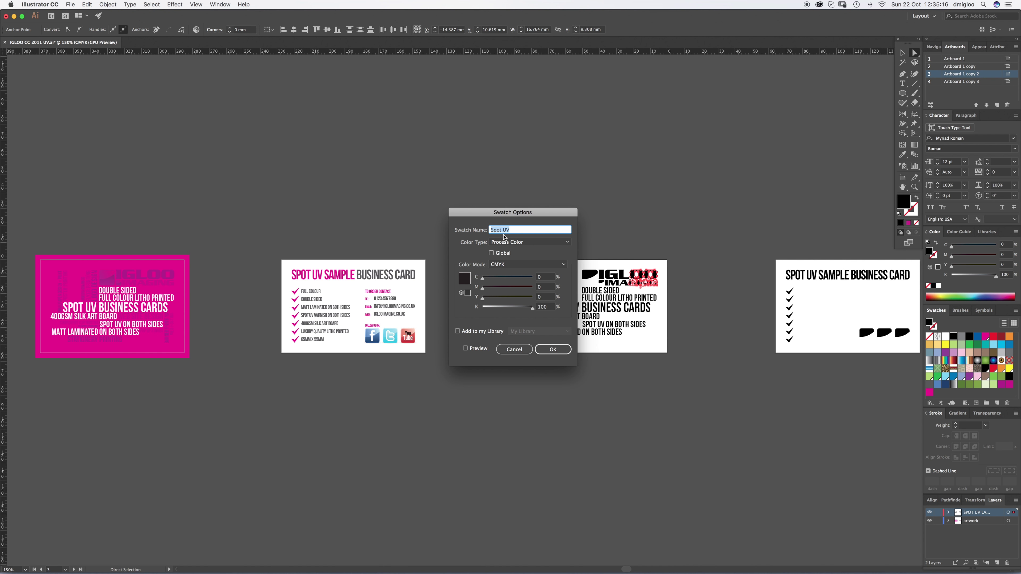
click(529, 242)
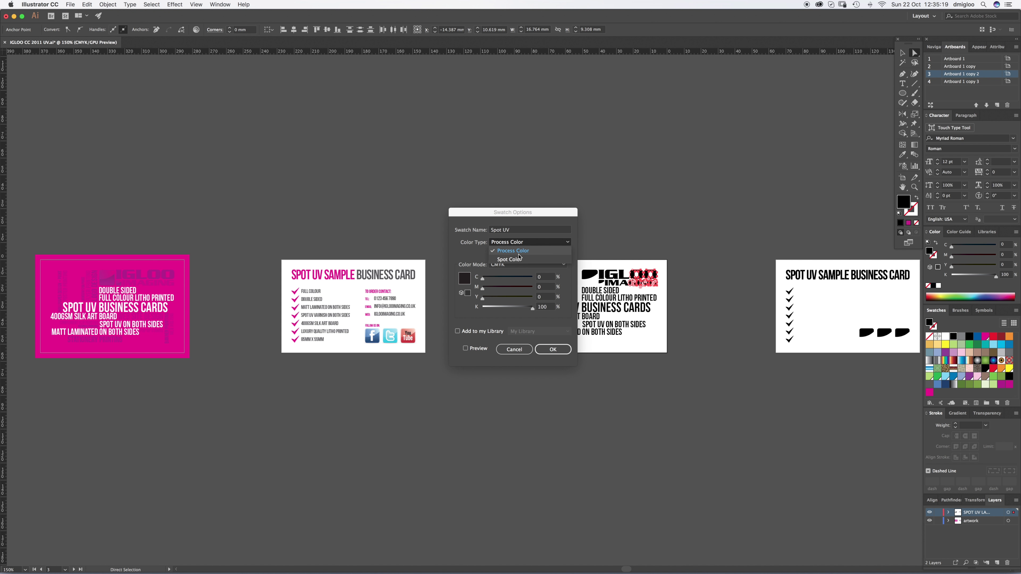
click(467, 257)
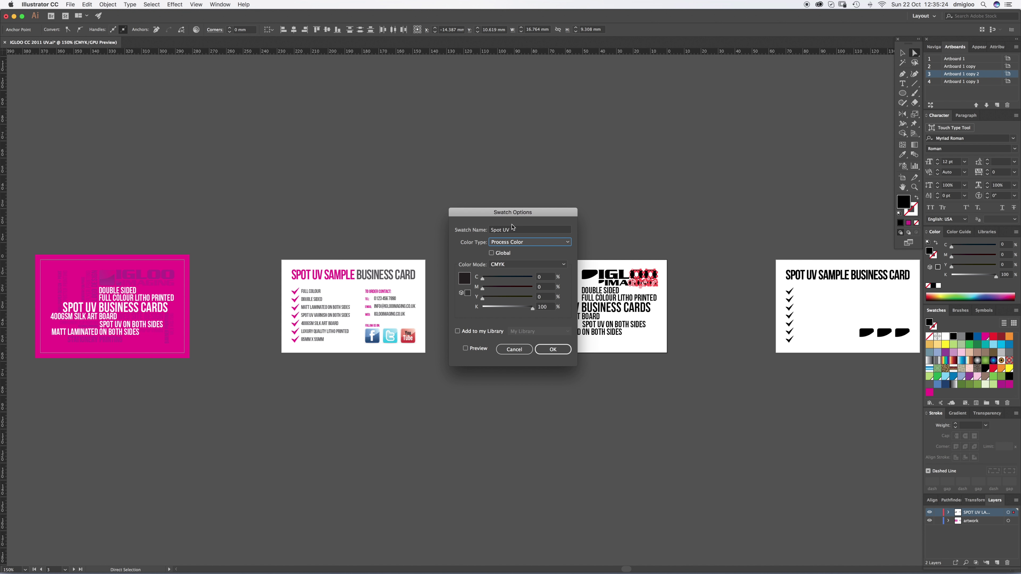
click(514, 349)
click(513, 264)
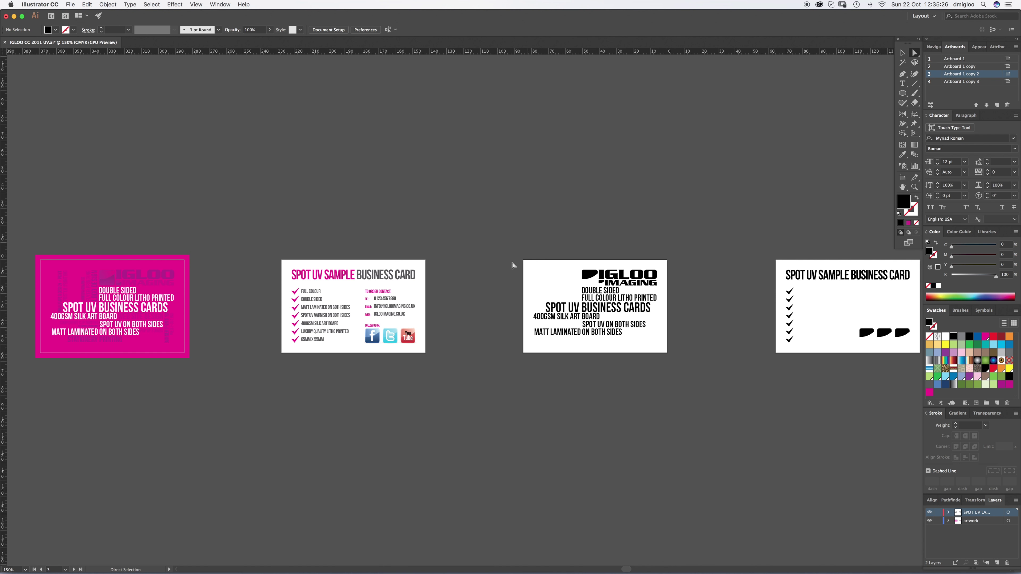
mouse_move(525, 250)
mouse_down()
mouse_move(737, 345)
mouse_move(882, 363)
mouse_up()
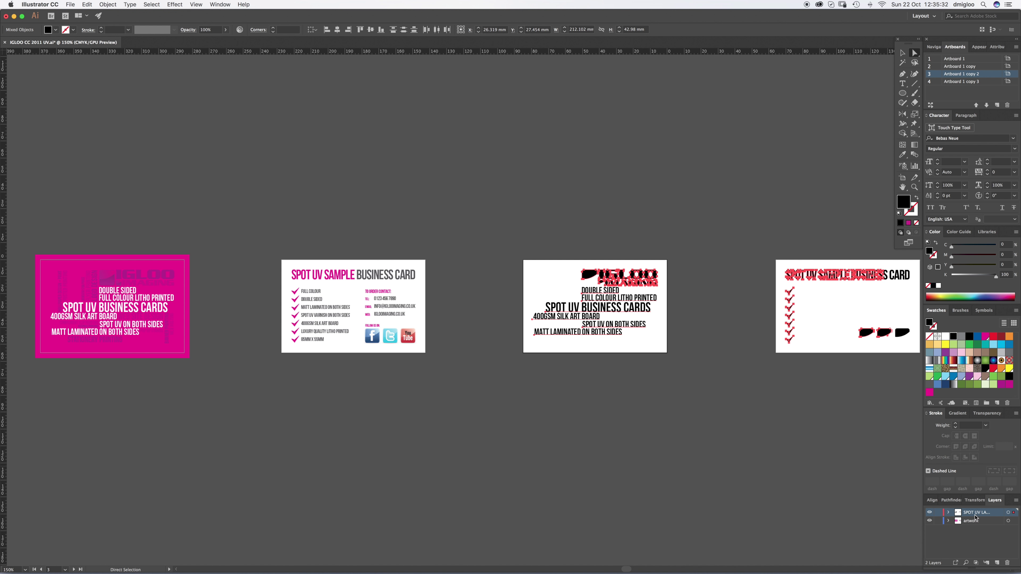
click(929, 512)
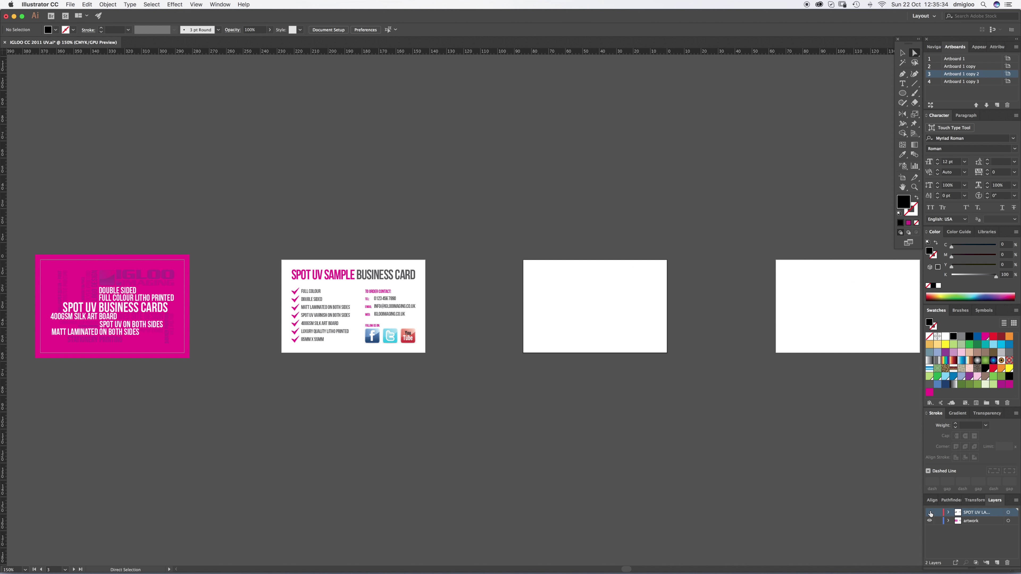
click(931, 513)
click(930, 522)
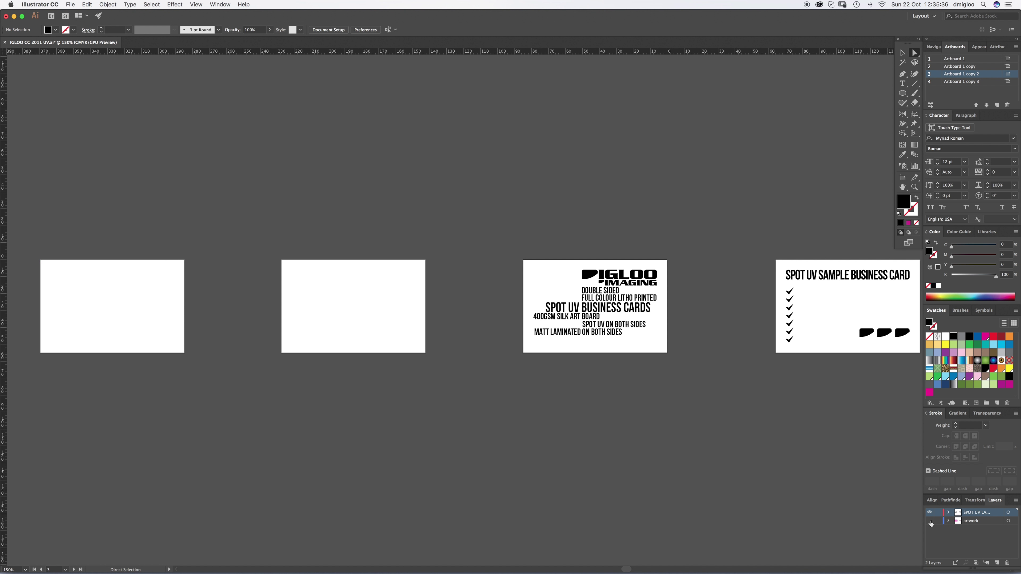
click(930, 522)
key(v)
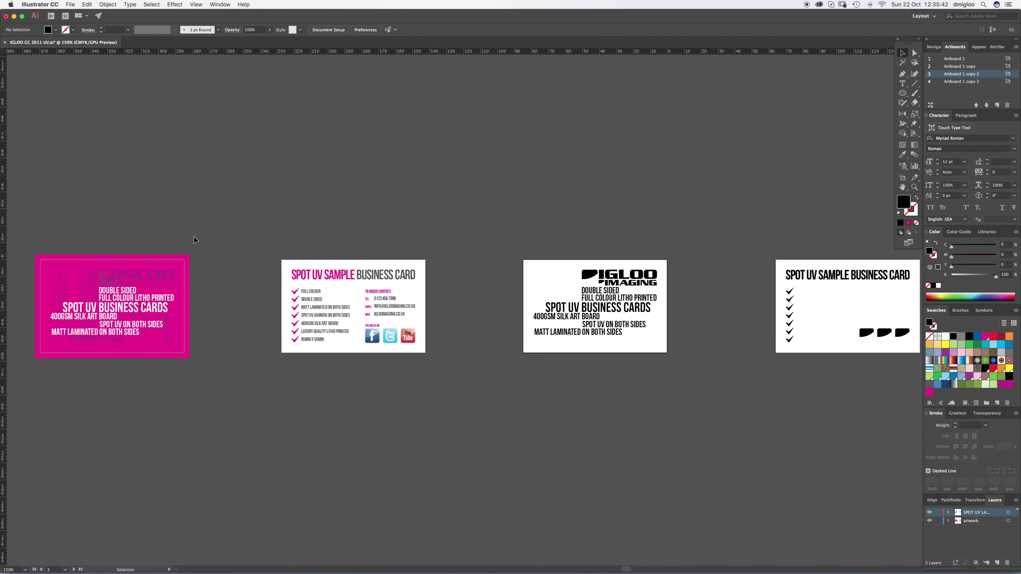
click(329, 29)
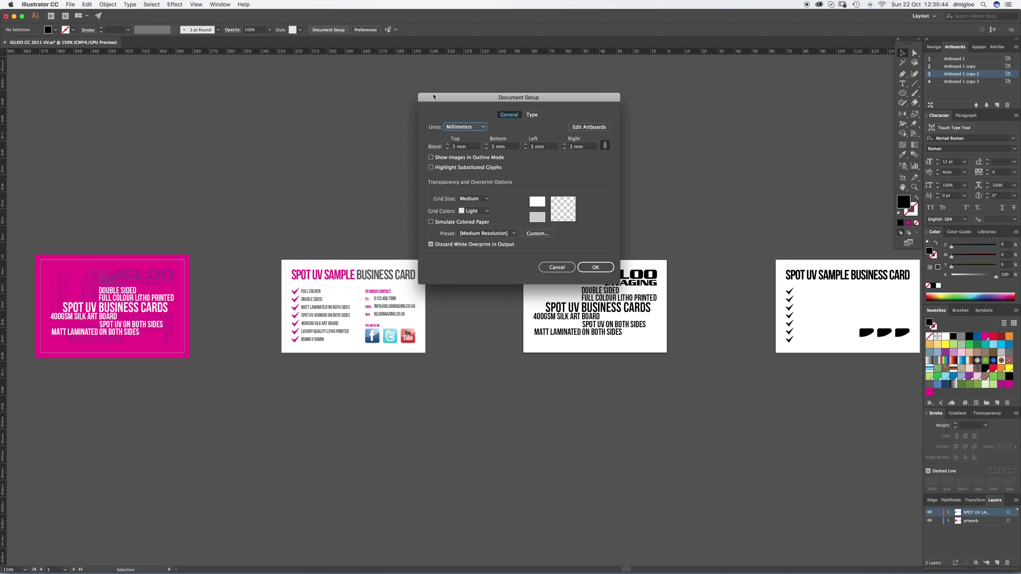
click(589, 127)
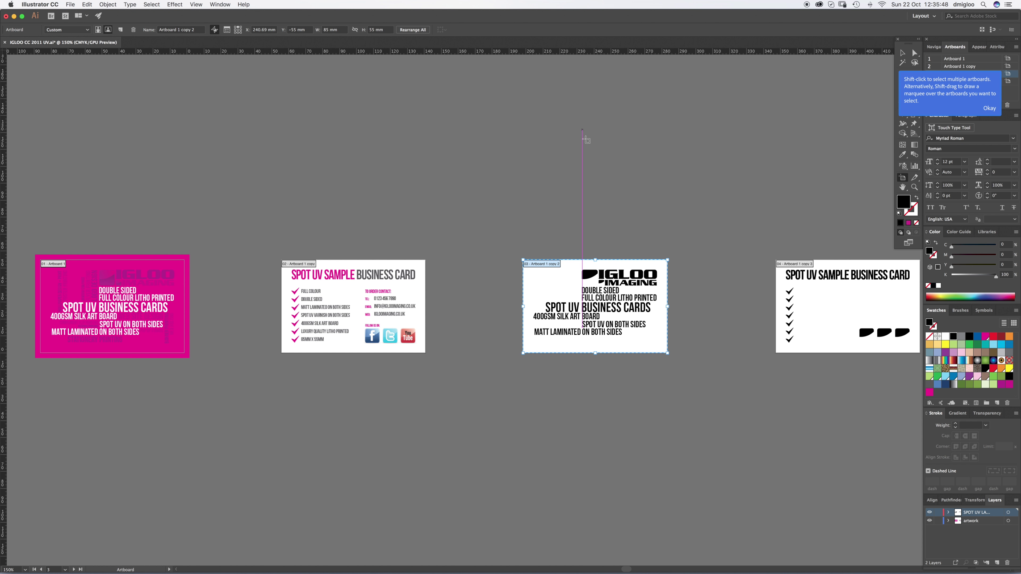
click(989, 108)
key(Escape)
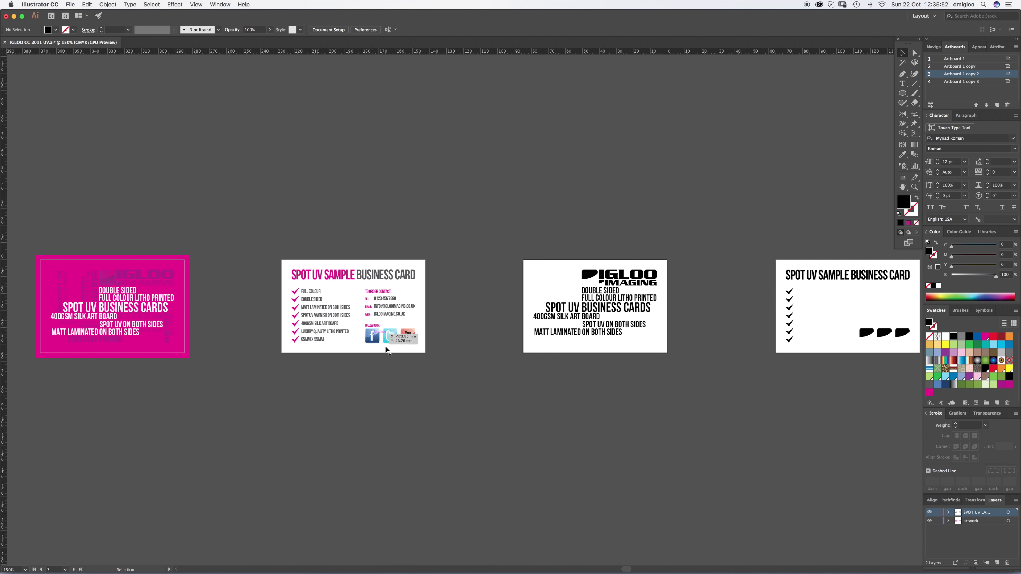
Delete the black artwork from artboards 3 and 4 and zoom into the pink front card
drag(906, 373, 909, 373)
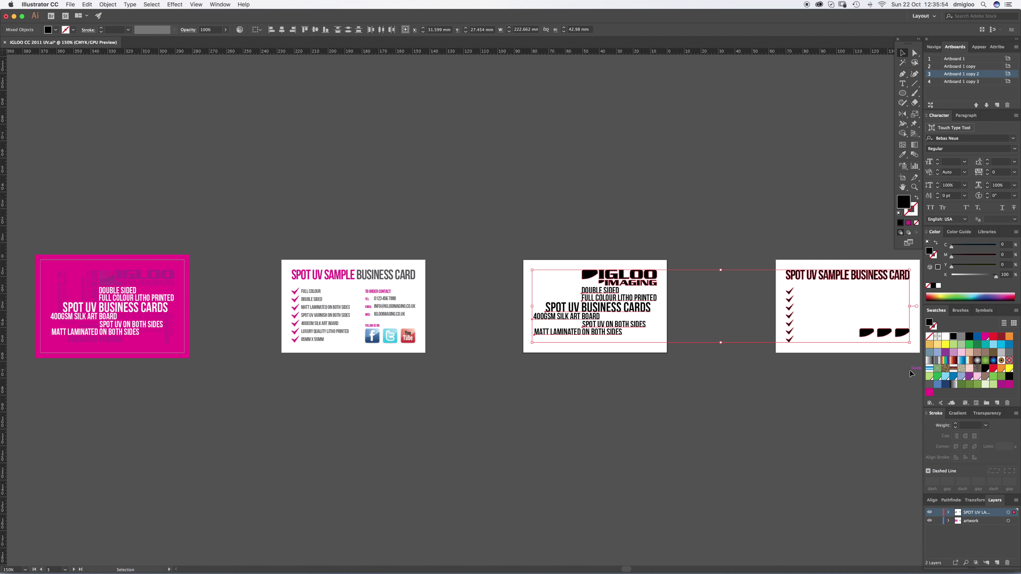
key(Delete)
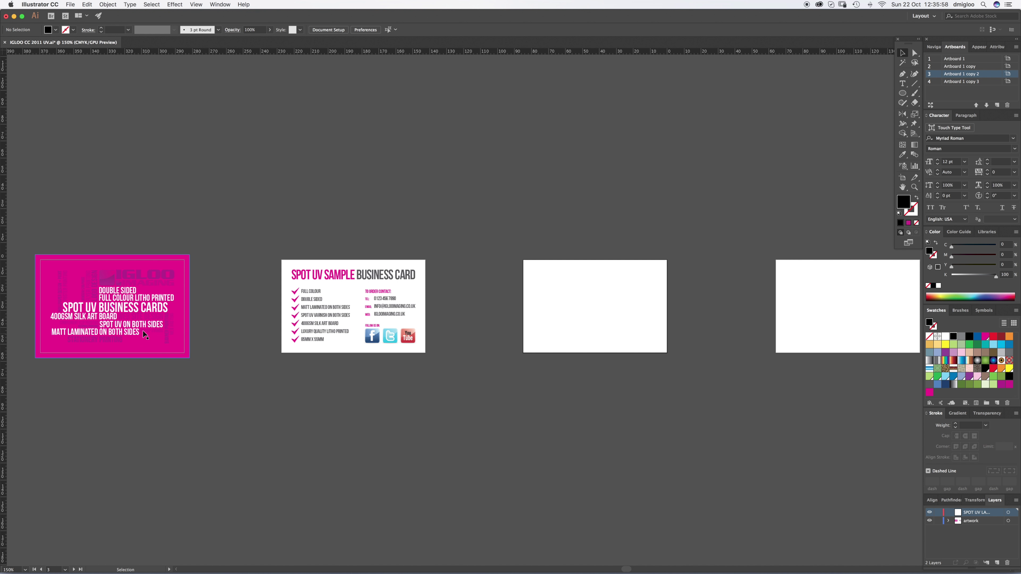
click(134, 334)
drag(504, 286, 514, 294)
Select the four white text lines on the front card, trying a move that is then undone
super+click(426, 268)
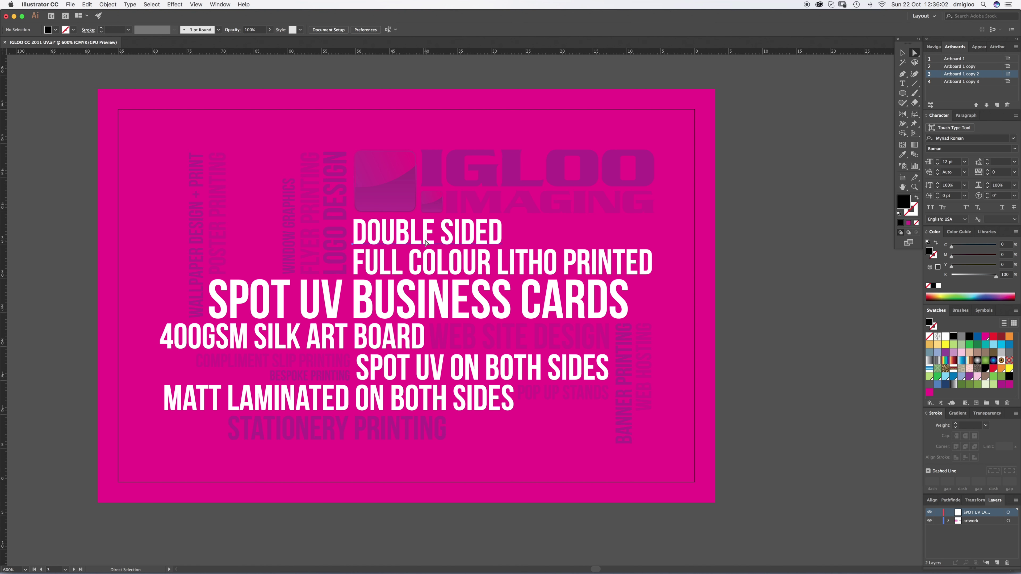
shift+click(421, 315)
shift+click(397, 344)
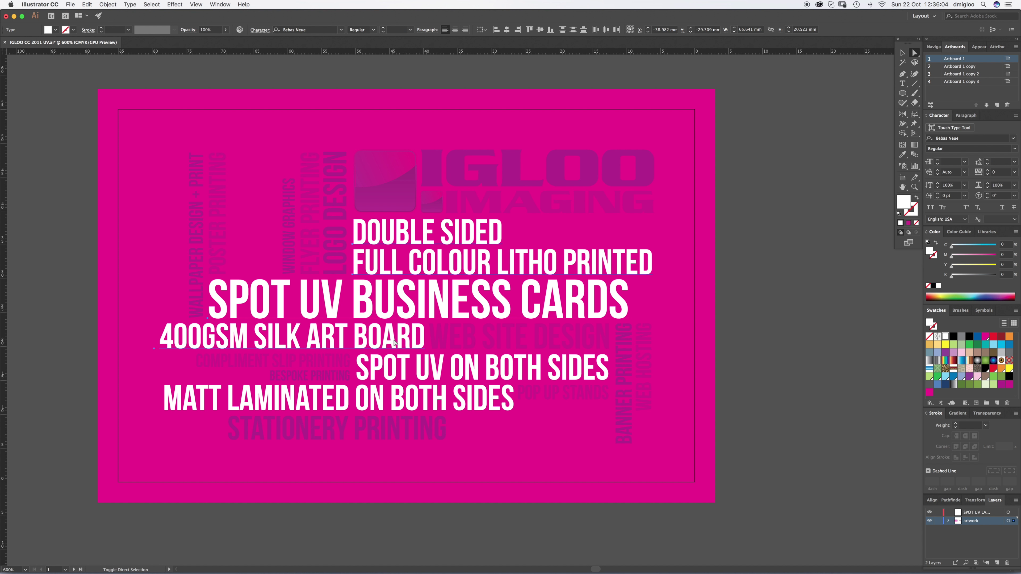
shift+click(418, 371)
drag(384, 399, 443, 339)
key(super+z)
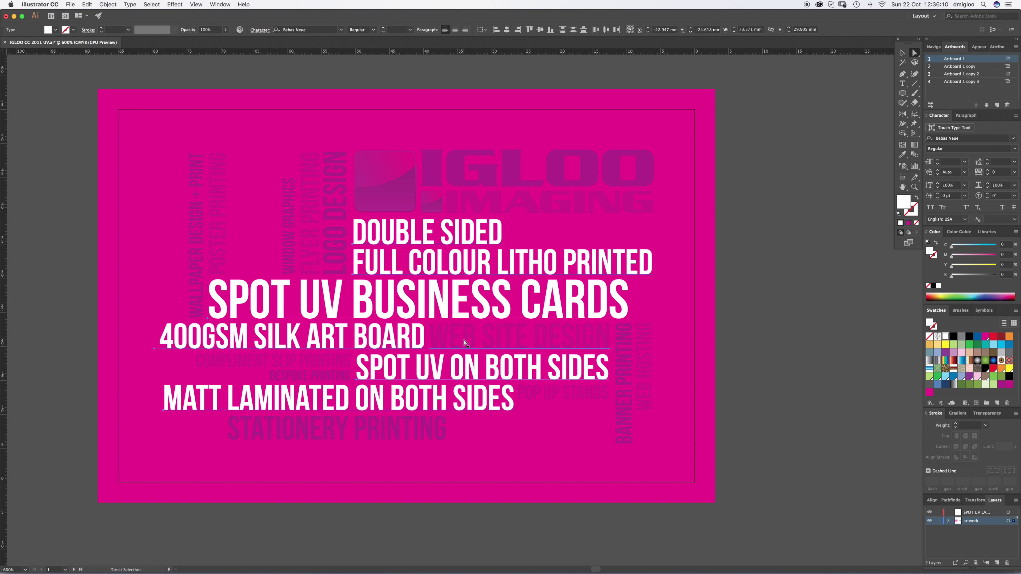
Add the logo shapes and every letter of IGLOO IMAGING to the selection
shift+click(383, 171)
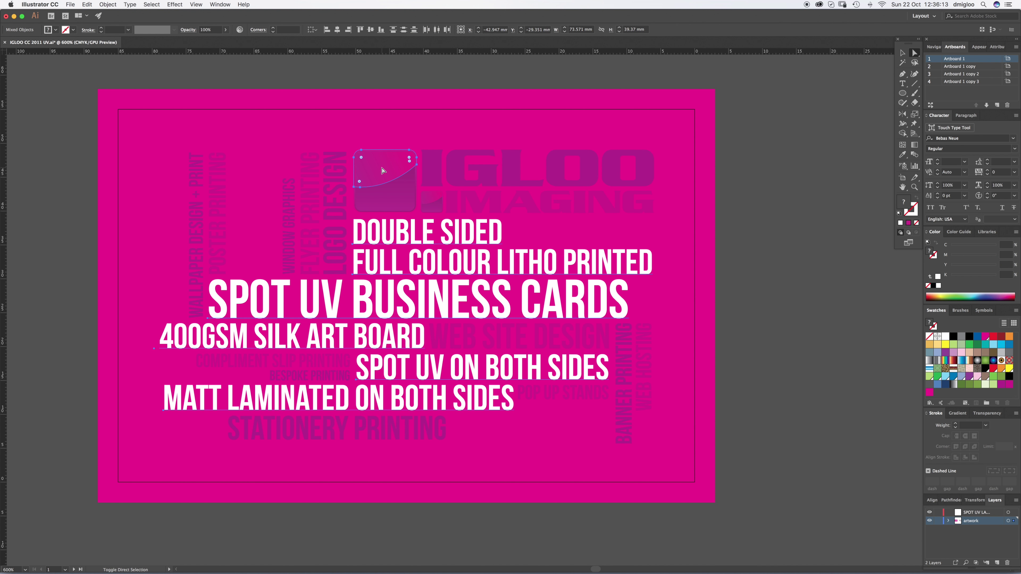
shift+click(433, 200)
shift+click(436, 172)
shift+click(470, 173)
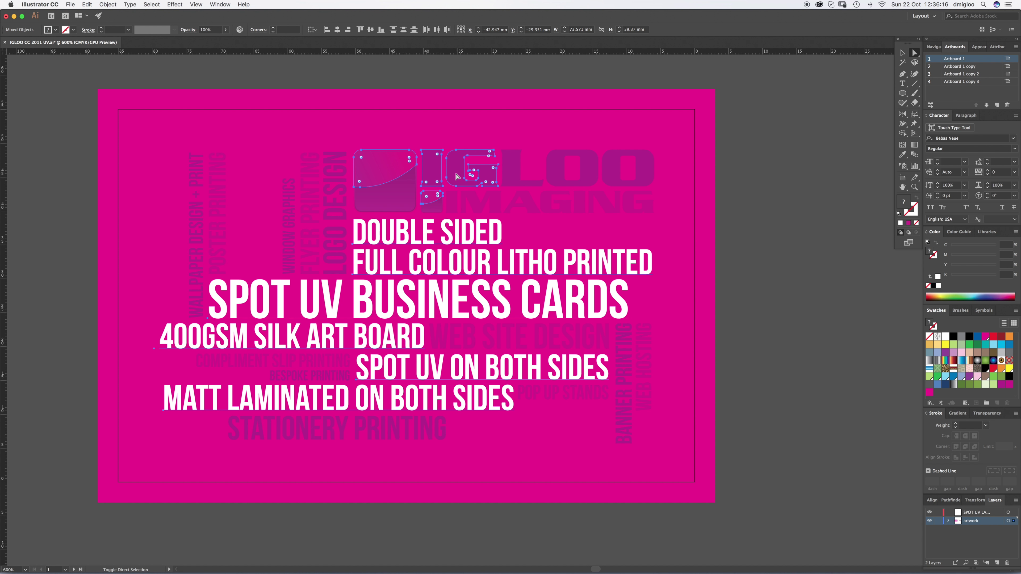
shift+click(518, 179)
shift+click(564, 168)
shift+click(603, 171)
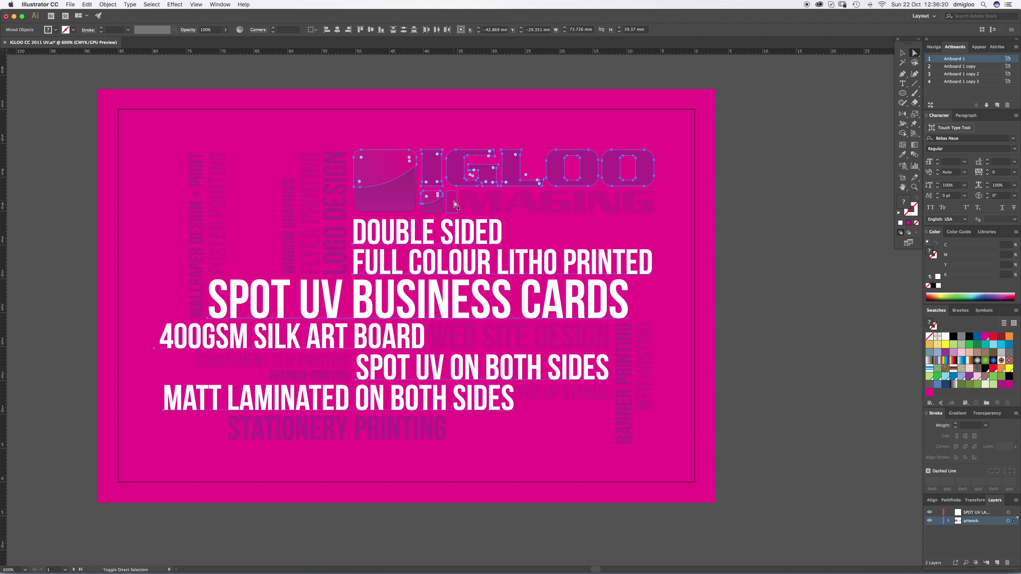
shift+click(498, 206)
shift+click(524, 206)
shift+click(551, 207)
shift+click(579, 204)
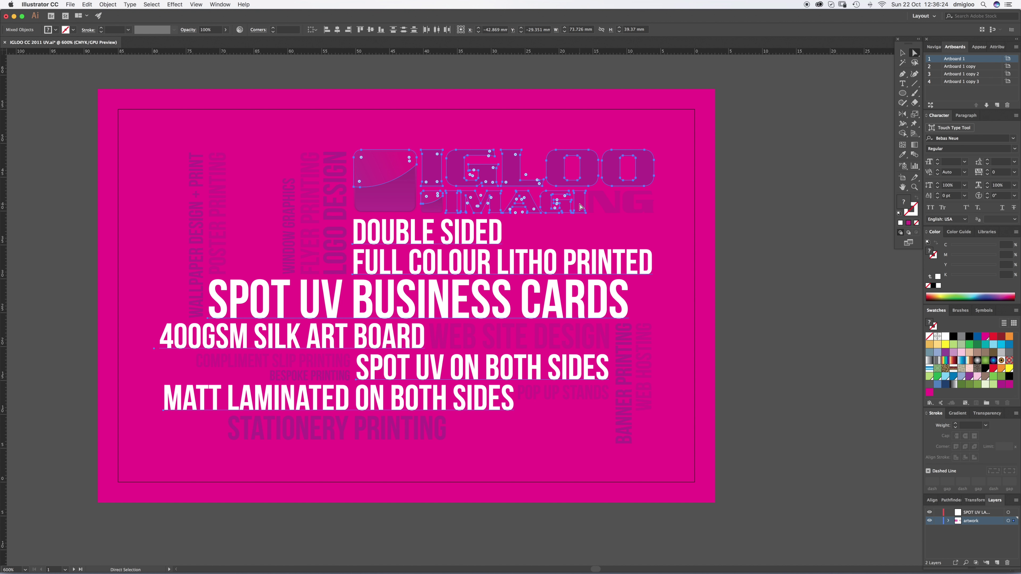
shift+click(607, 208)
shift+click(639, 204)
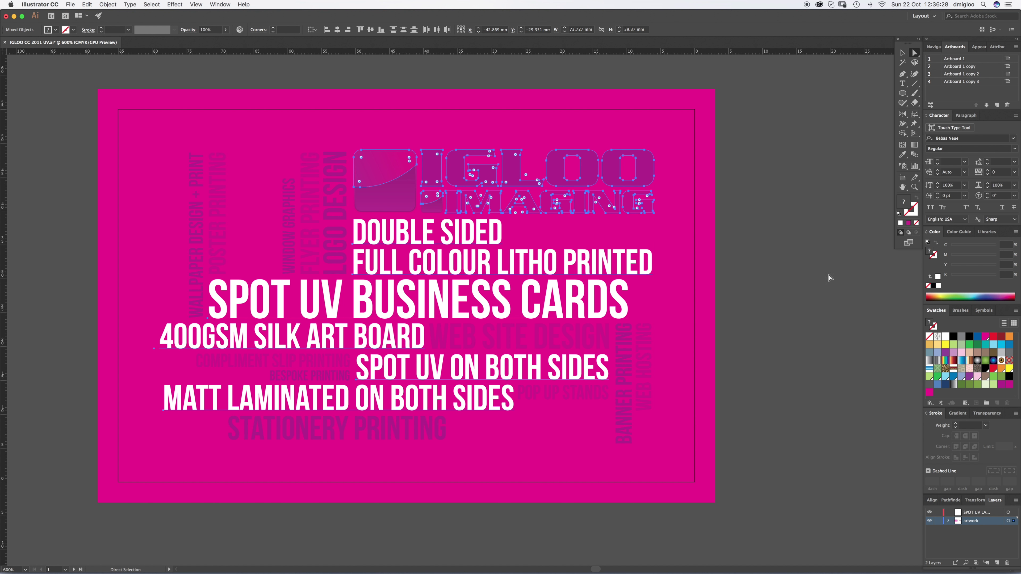
key(z)
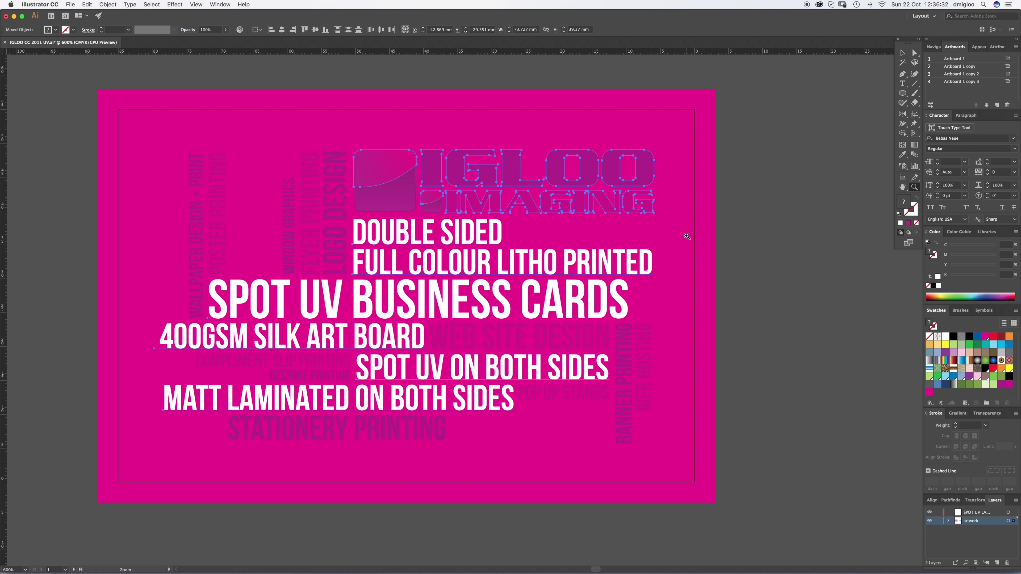
Paste the logo and text in place on the SPOT UV layer of Artboard 3
drag(777, 283, 545, 290)
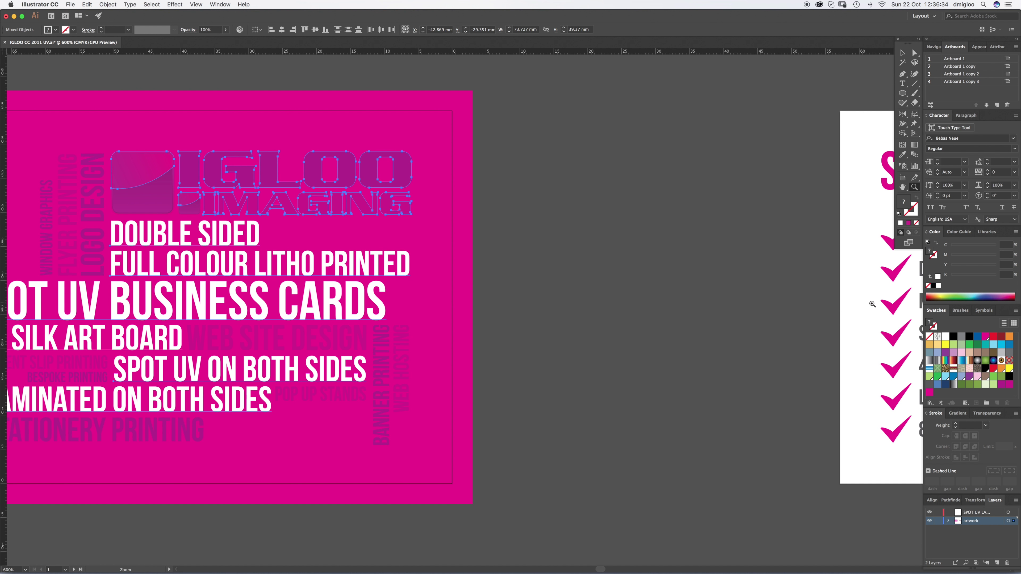
key(a)
click(859, 311)
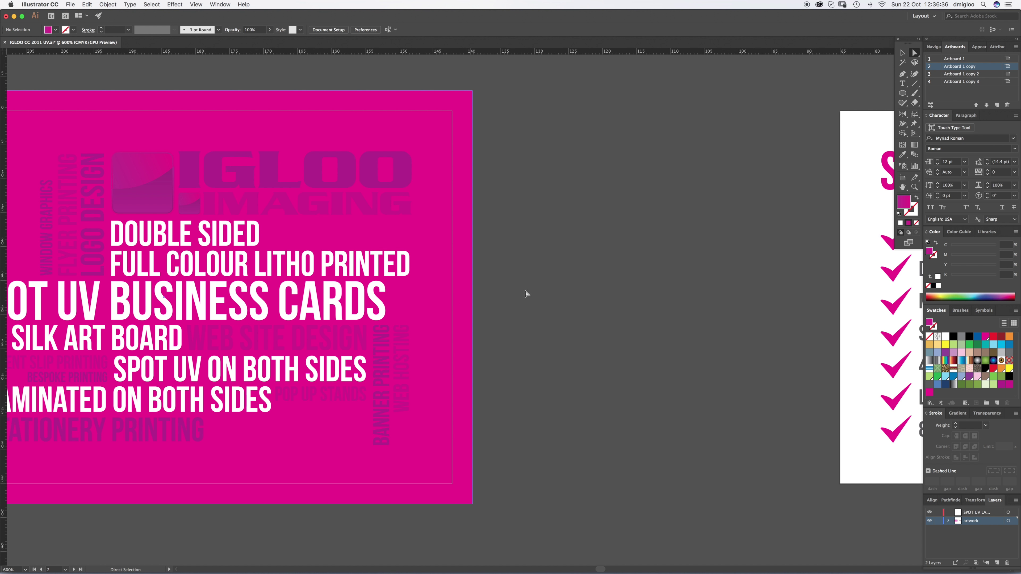
key(z)
alt+click(727, 332)
alt+click(258, 354)
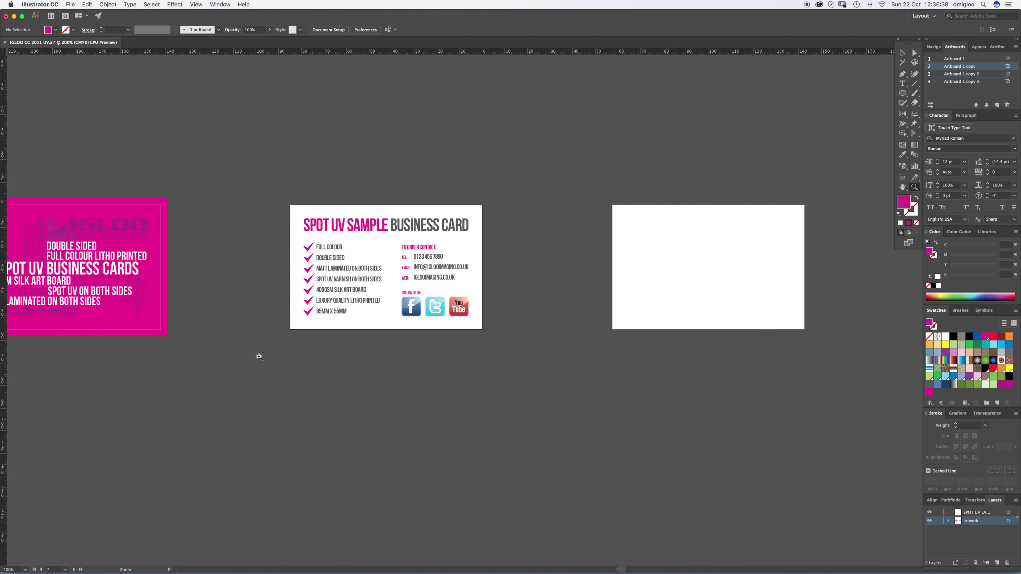
drag(258, 354, 308, 347)
key(v)
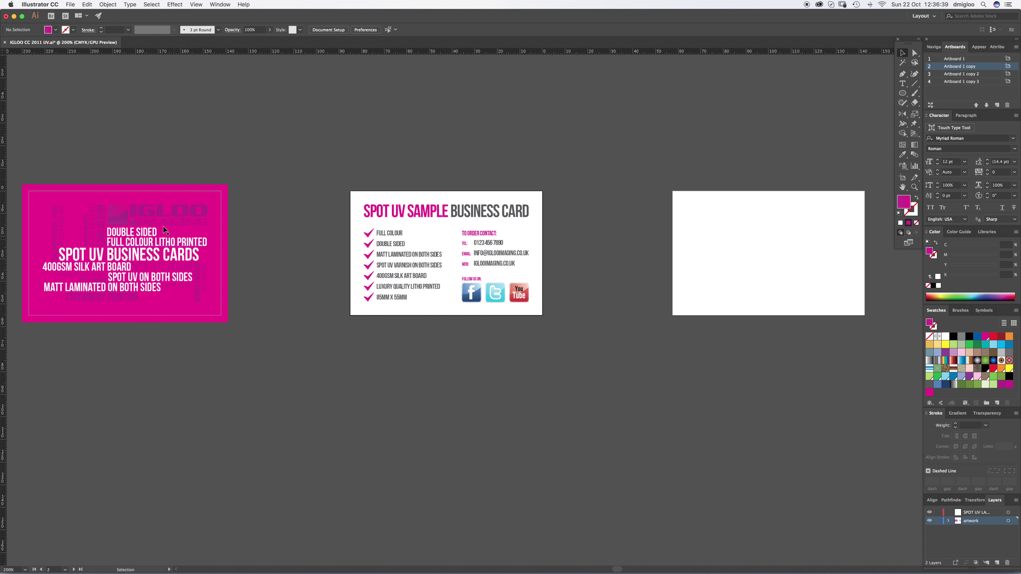
click(785, 282)
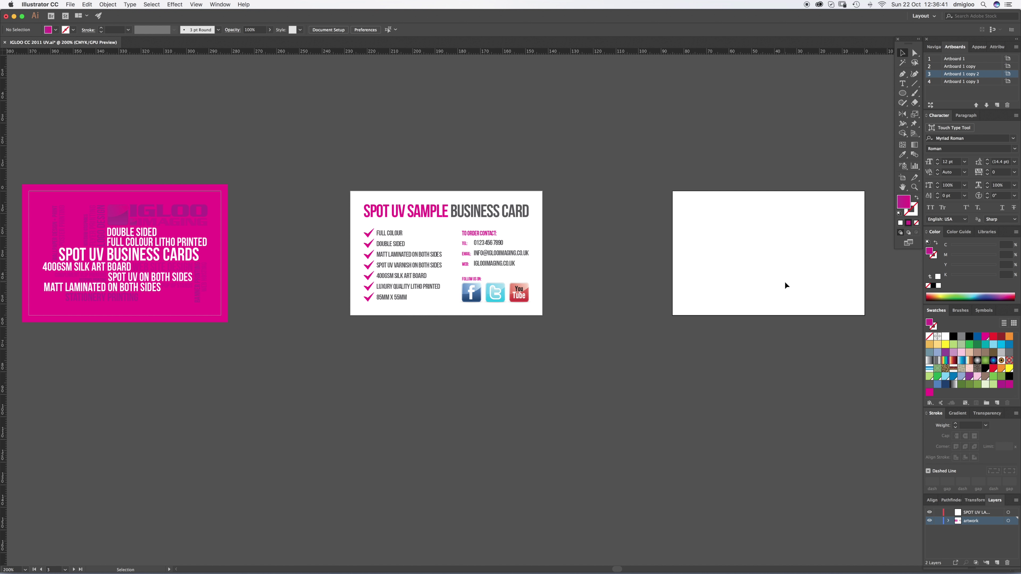
click(978, 515)
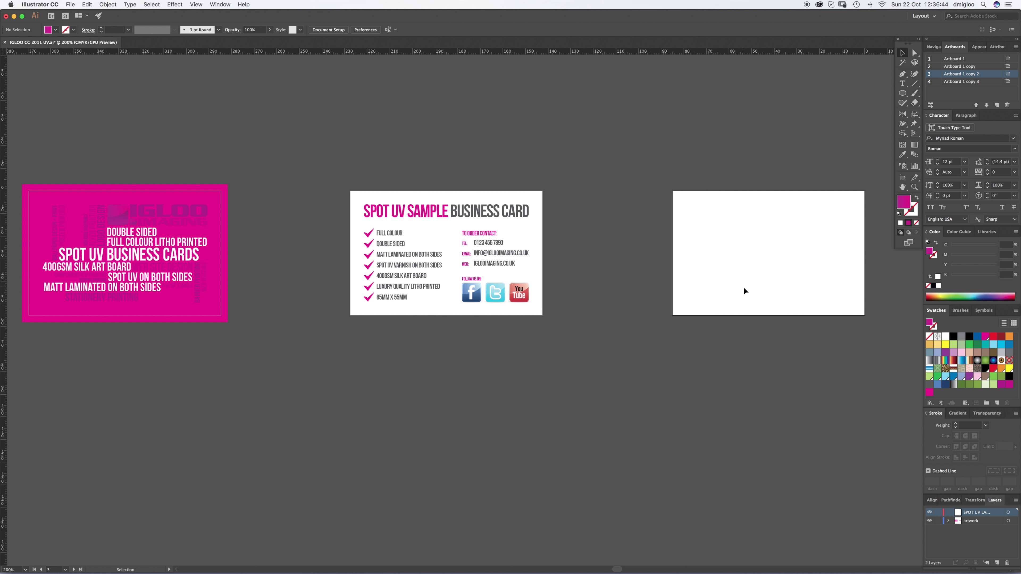
key(super+shift+v)
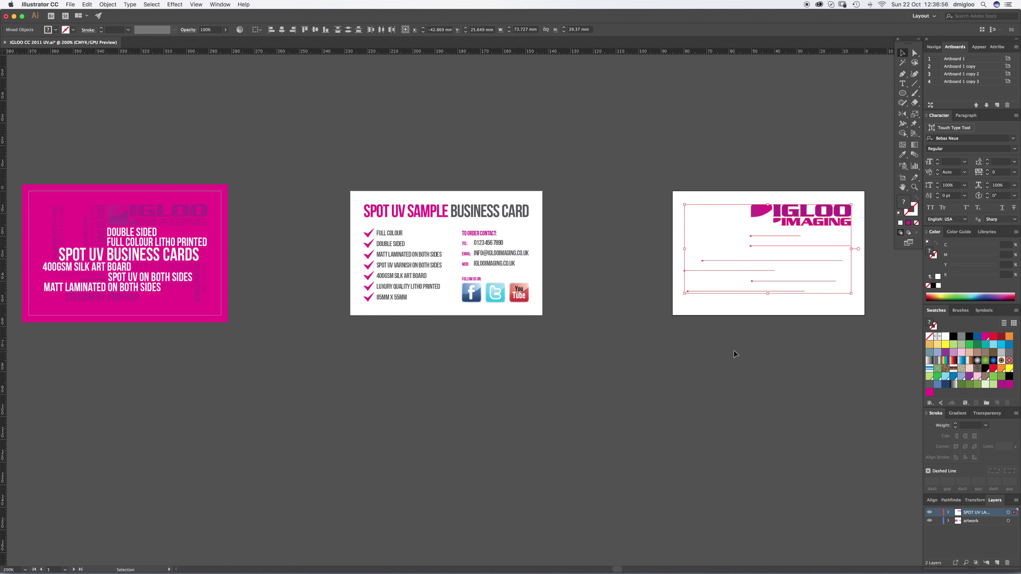
Outline the pasted logo and text and fill them with the black Spot UV swatch
drag(804, 239, 673, 288)
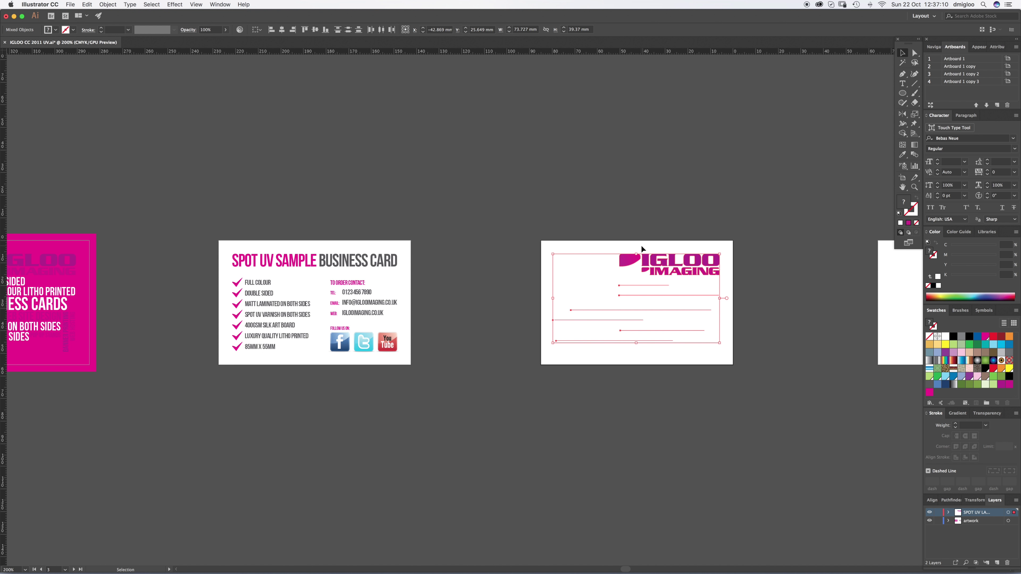
key(super+shift+o)
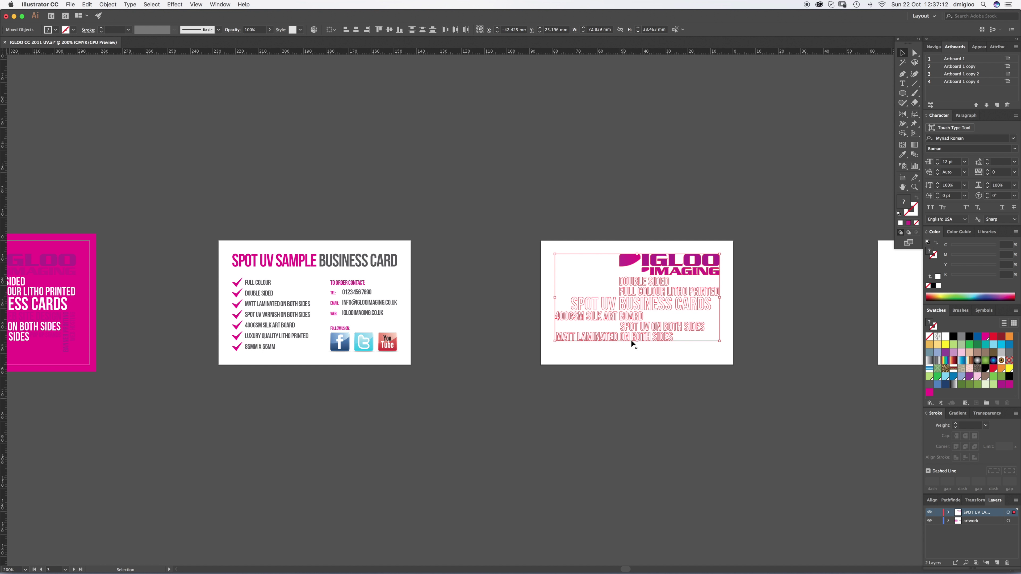
key(super+equal)
key(super+equal)
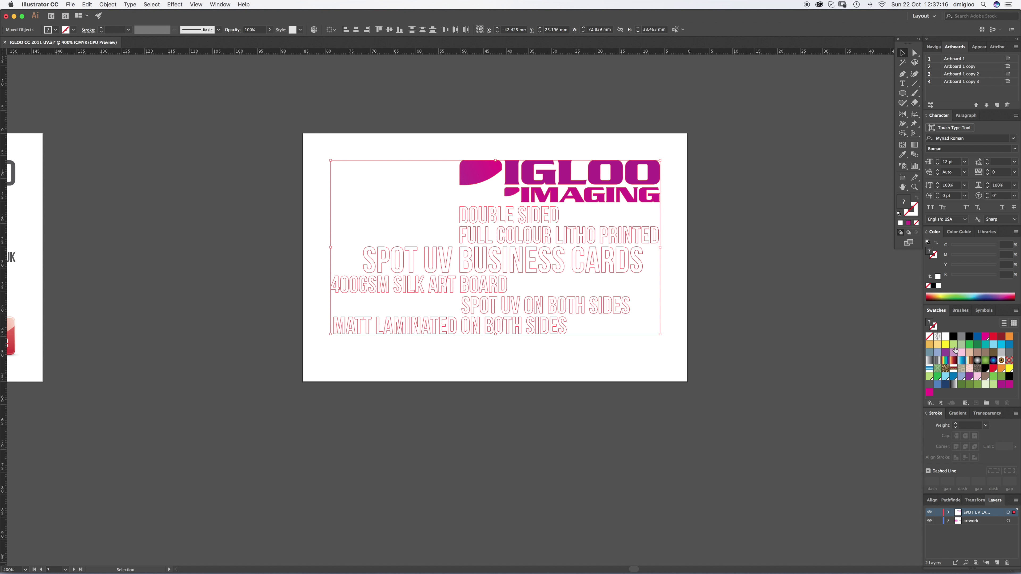
click(954, 337)
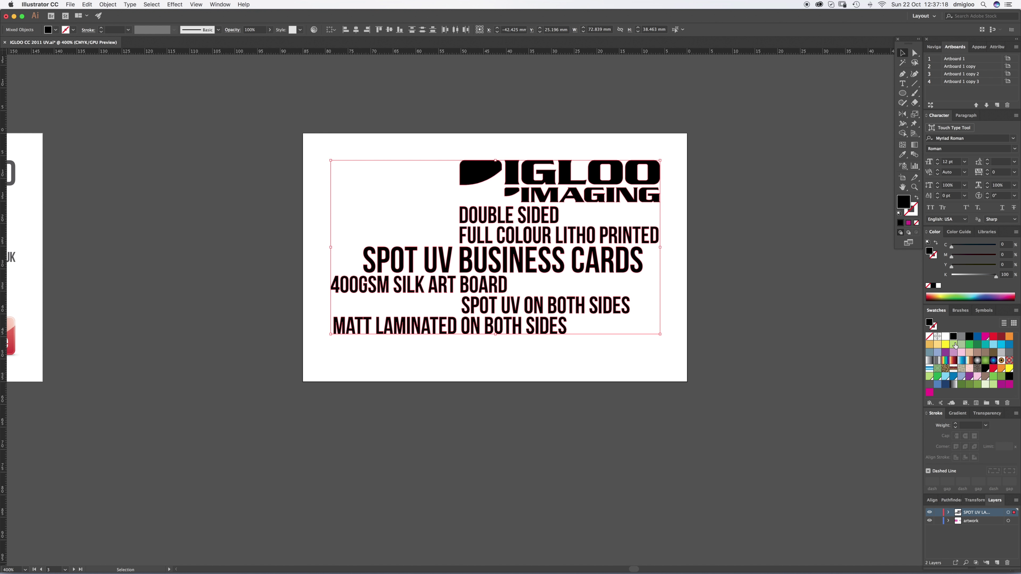
double_click(954, 337)
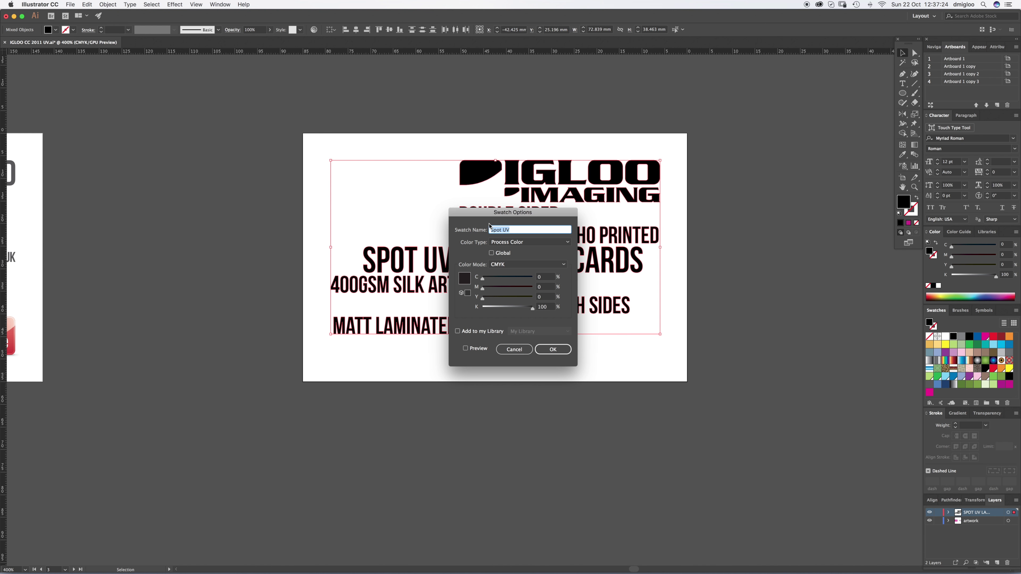
click(553, 349)
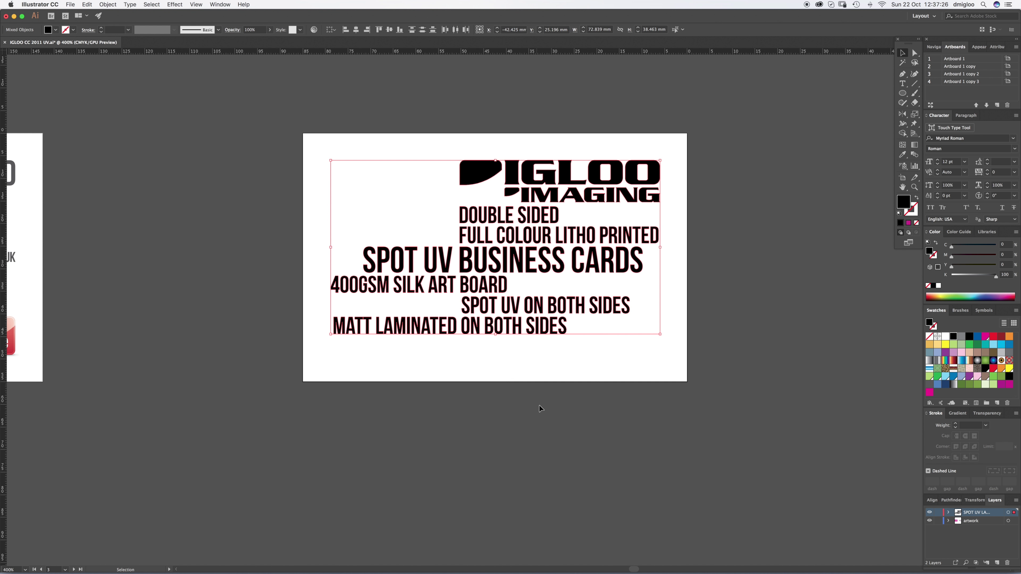
click(543, 406)
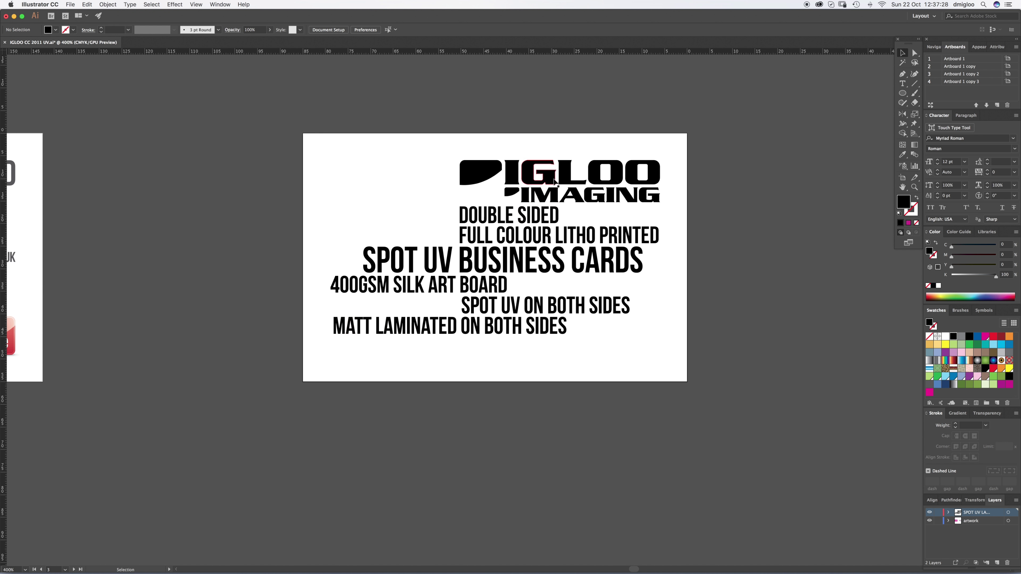
Select the back card's SPOT UV SAMPLE BUSINESS CARD title, tick marks, and social icons
key(z)
alt+click(316, 369)
scroll(373, 334, left, 5)
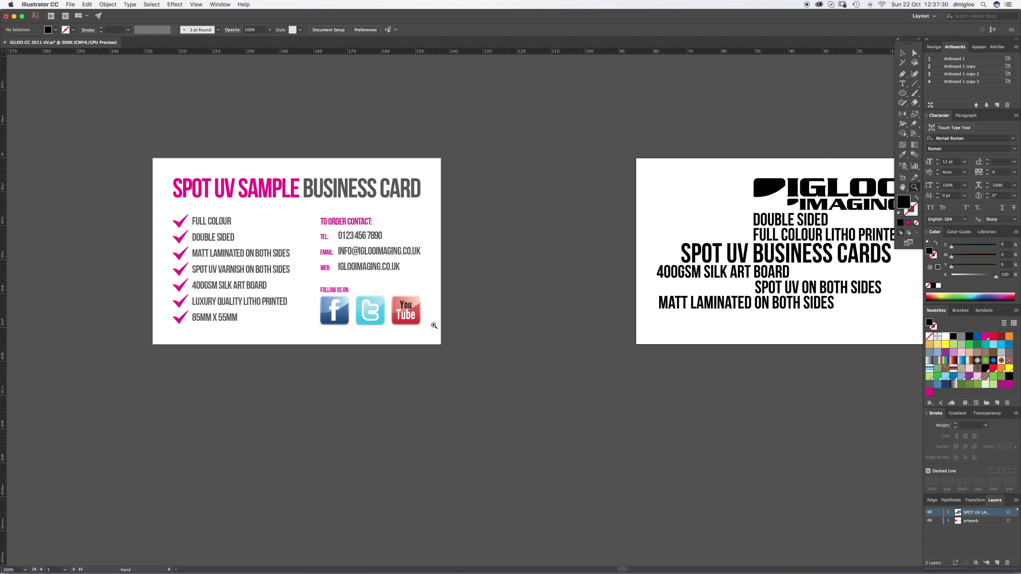
key(a)
click(293, 195)
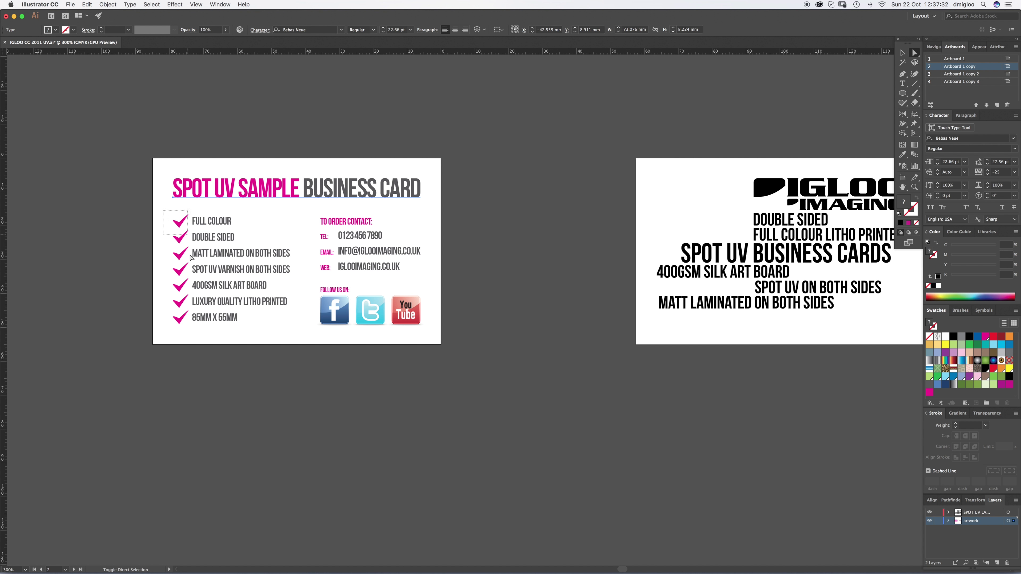
drag(191, 258, 191, 332)
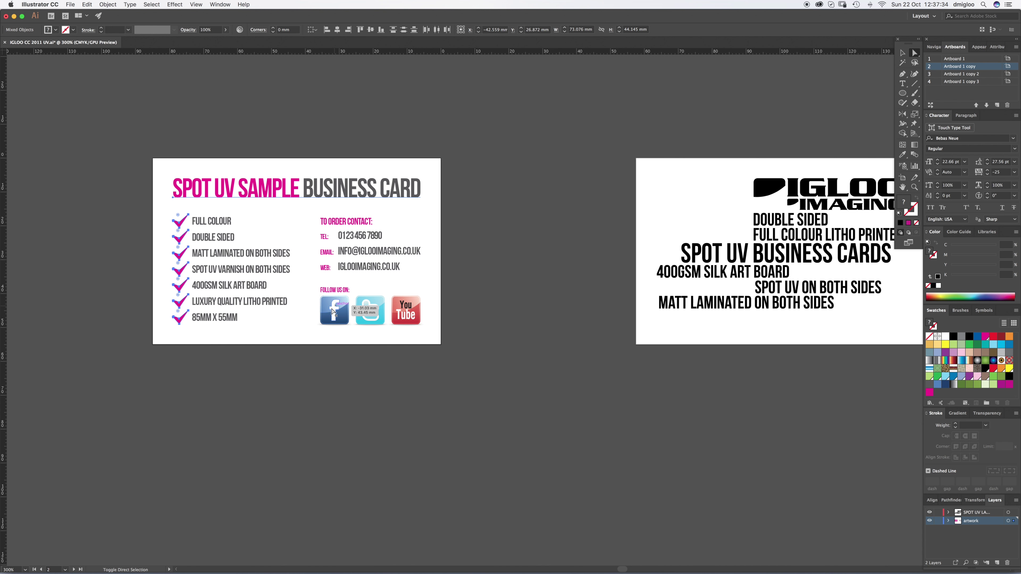
shift+click(333, 310)
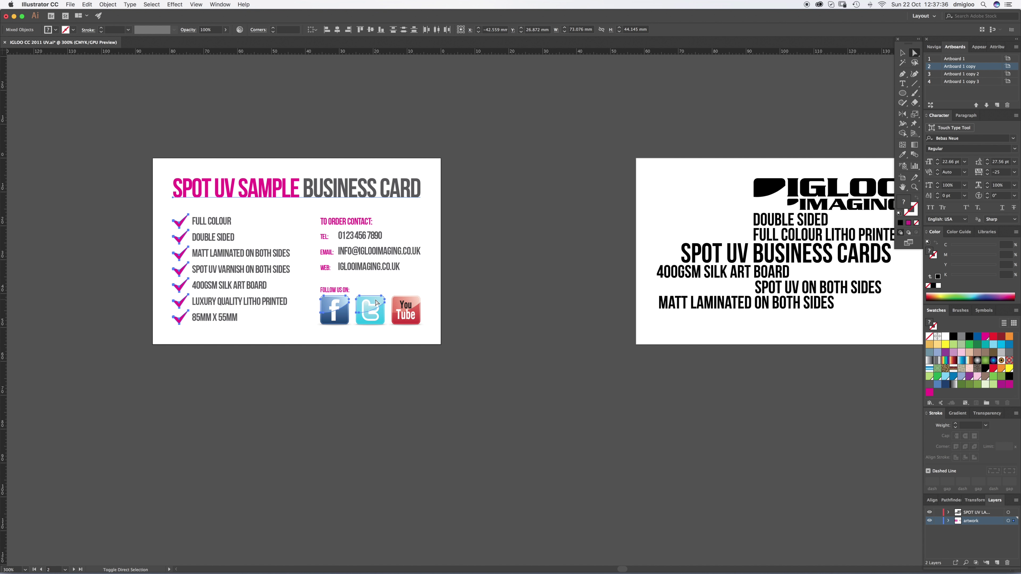
shift+click(406, 307)
Paste them in place on Artboard 4's SPOT UV layer, outline the text, and fill black
scroll(705, 391, right, 2)
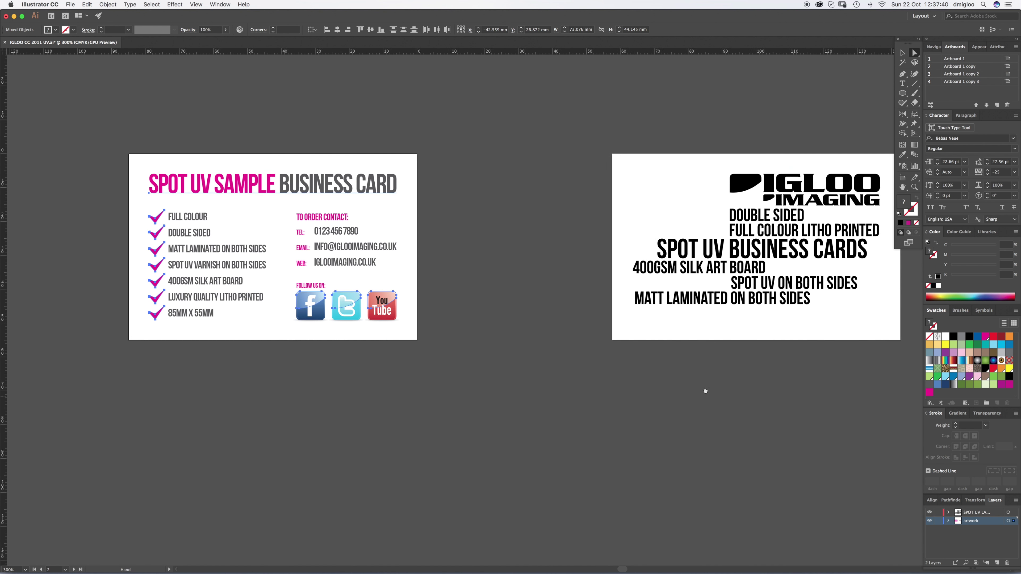
drag(705, 390, 245, 373)
click(763, 274)
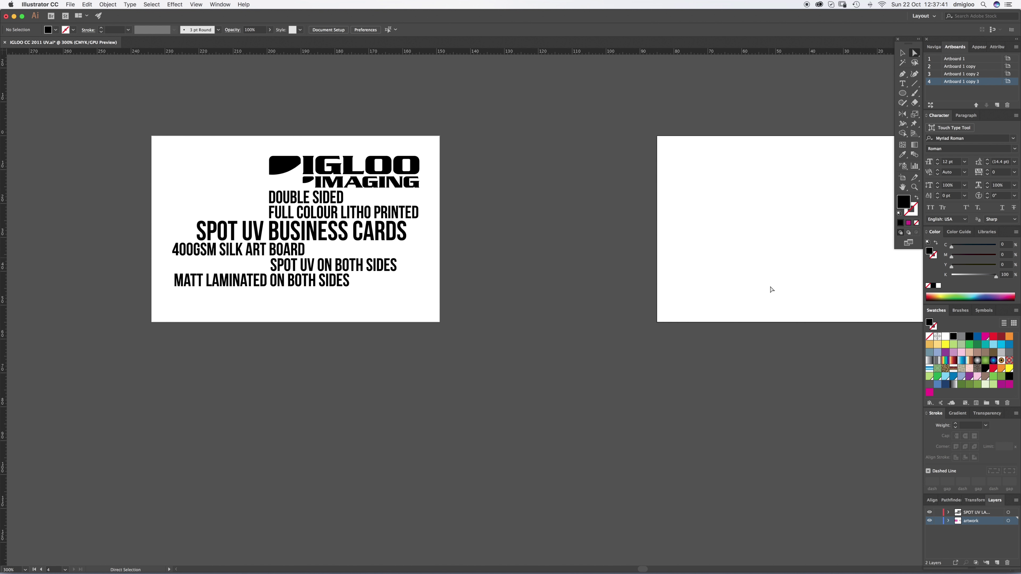
click(981, 511)
drag(803, 300, 537, 331)
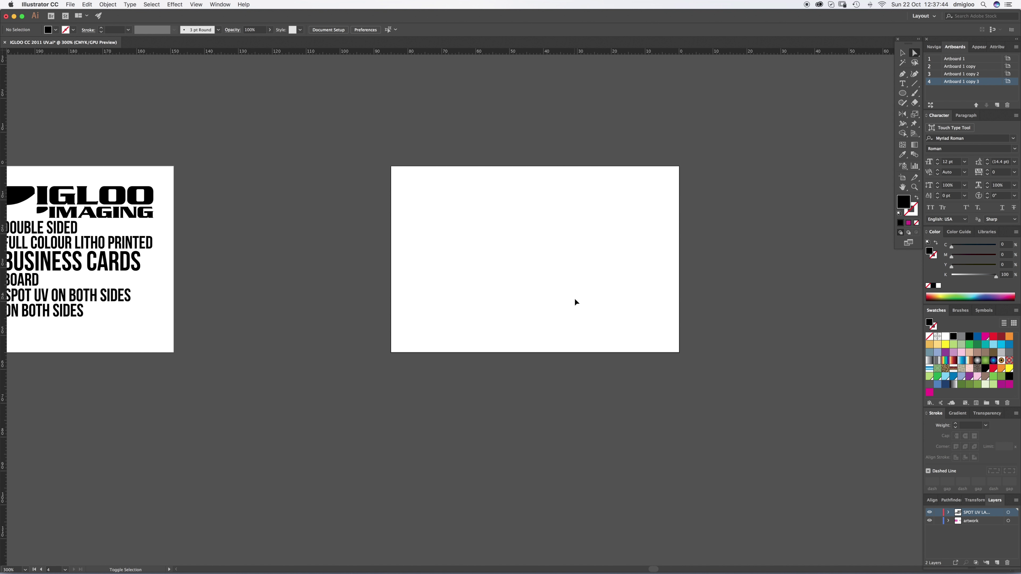
key(super+shift+v)
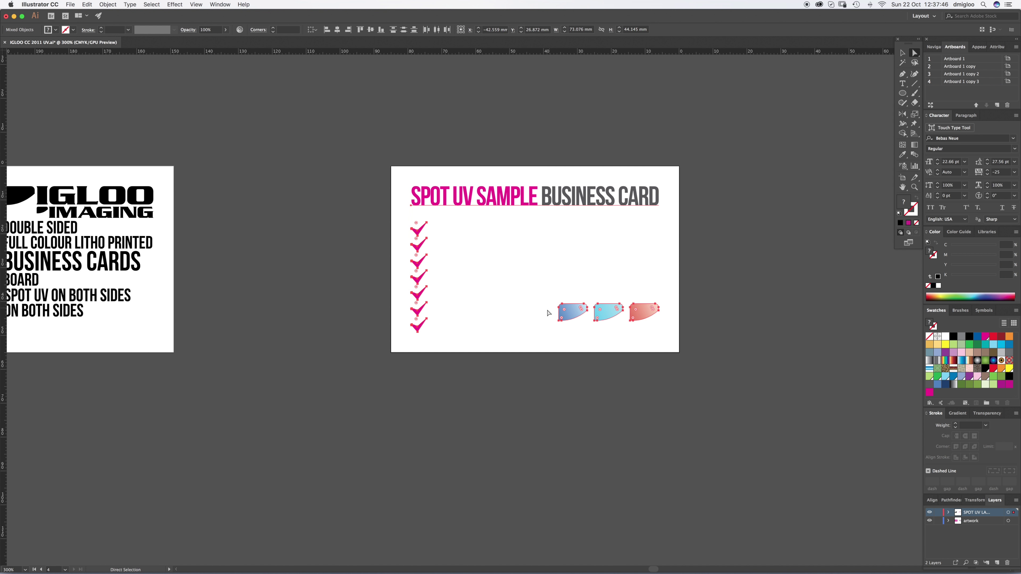
key(shift+super+o)
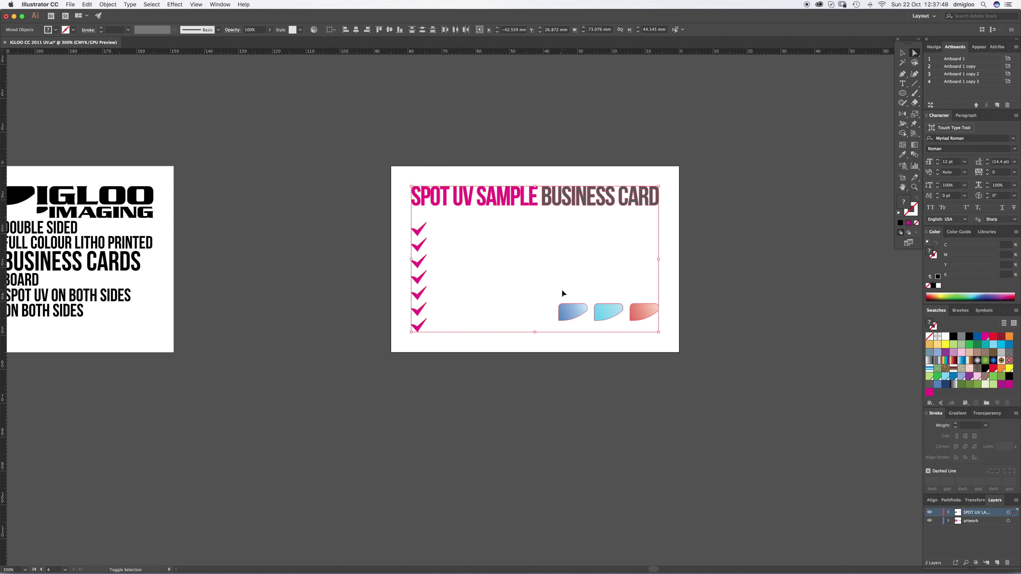
click(954, 338)
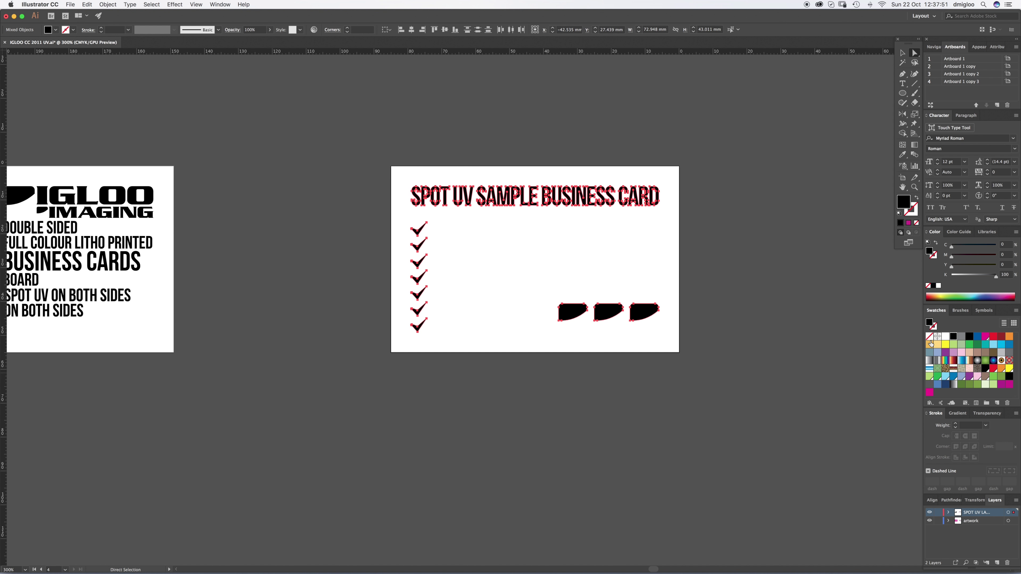
click(446, 397)
key(z)
alt+click(318, 306)
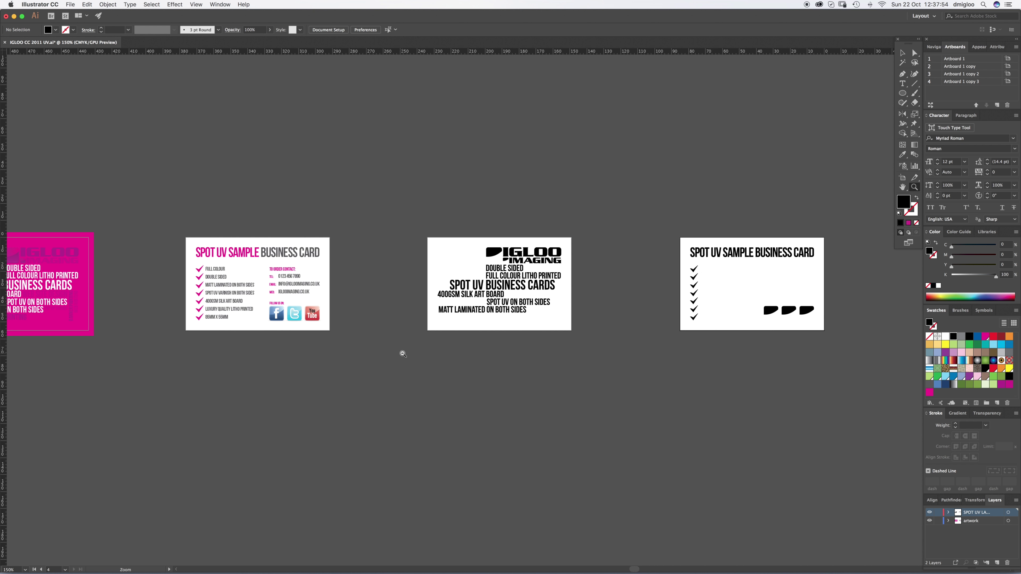
alt+click(410, 349)
drag(475, 329, 463, 364)
key(v)
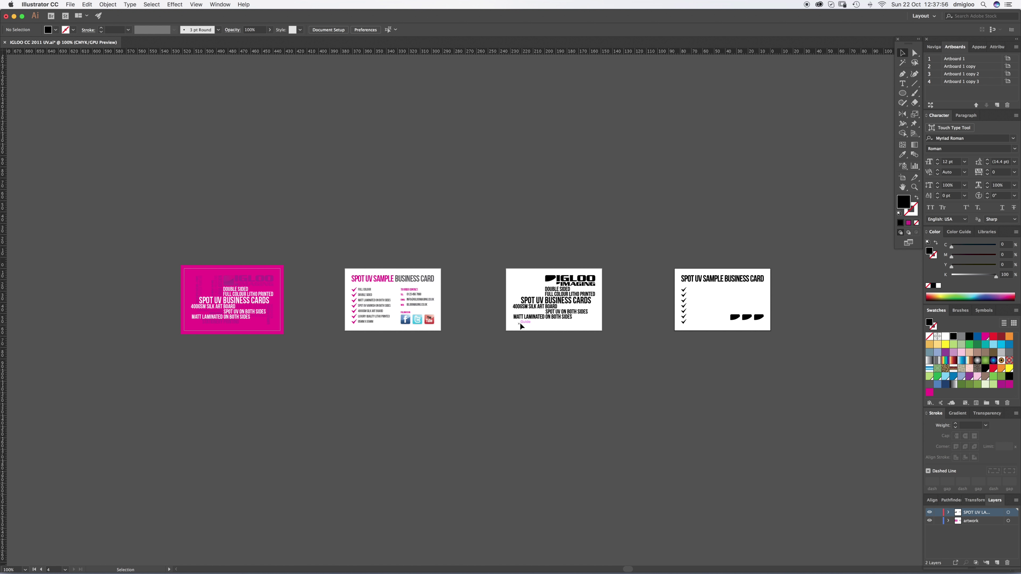
click(523, 323)
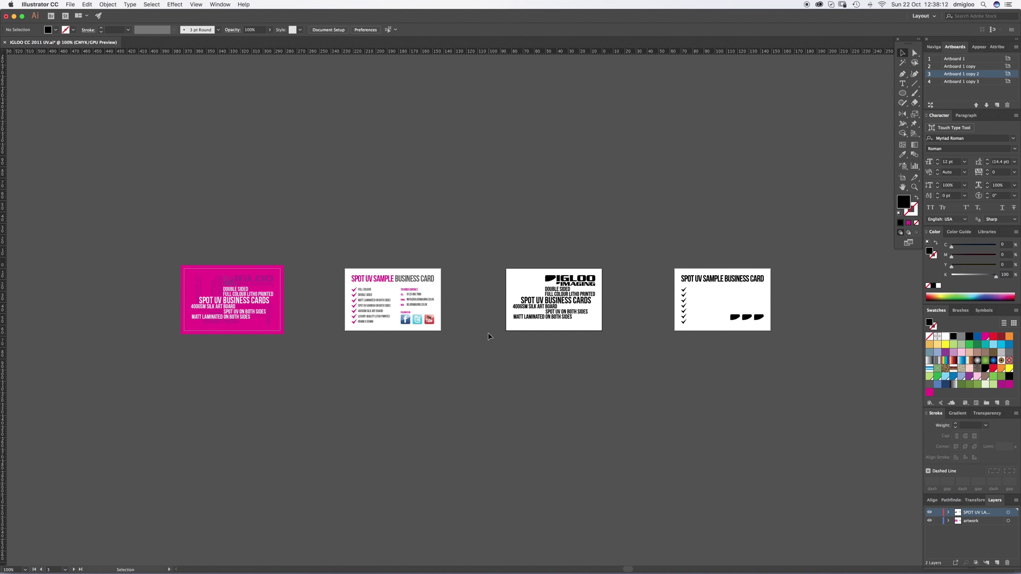
Inspect the pink front card's grouped artwork, then zoom back out to all four cards
key(alt)
drag(270, 345, 278, 348)
click(302, 350)
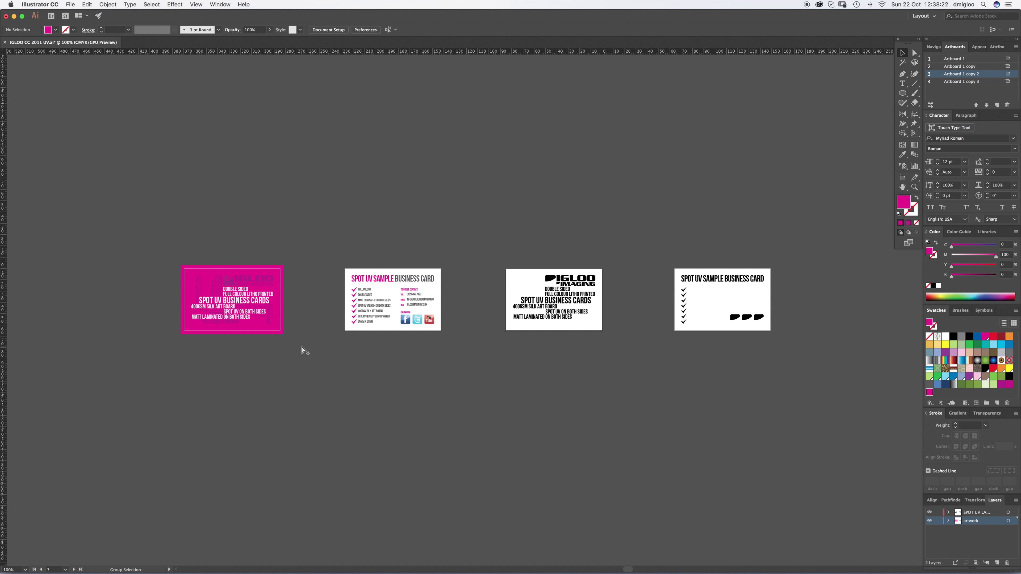
alt+click(301, 347)
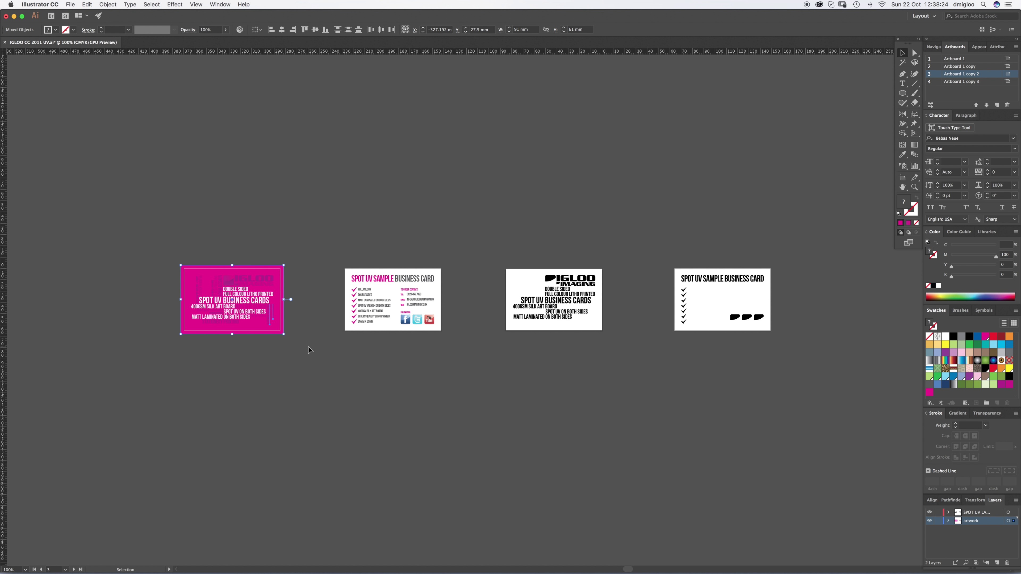
click(241, 388)
scroll(330, 319, up, 5)
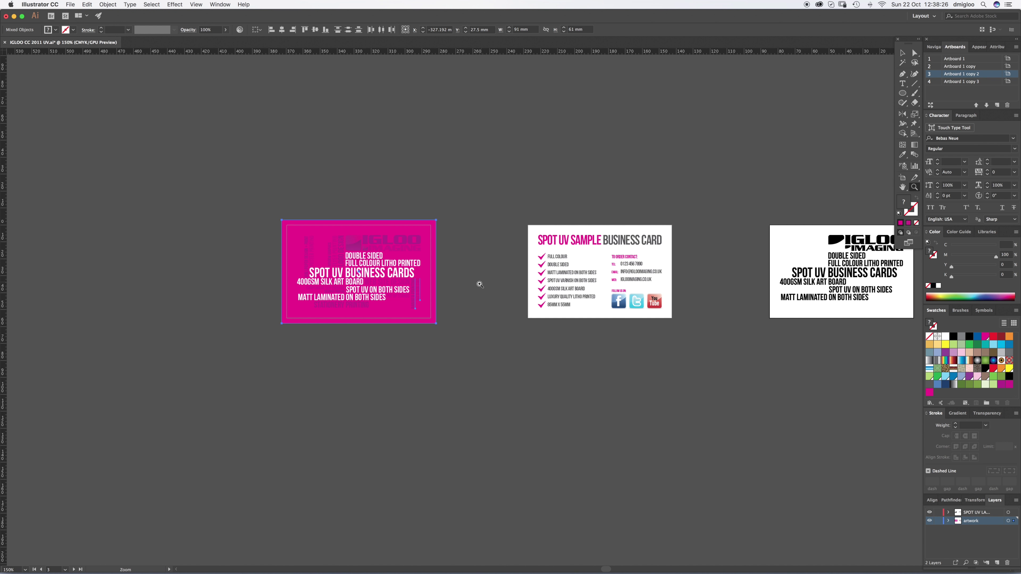
key(a)
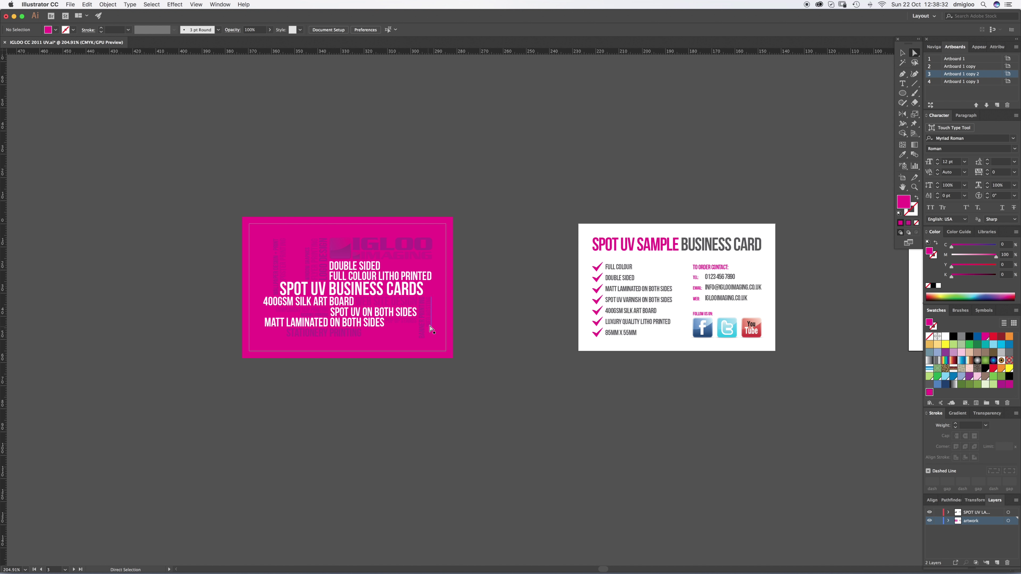
key(v)
key(z)
alt+click(657, 333)
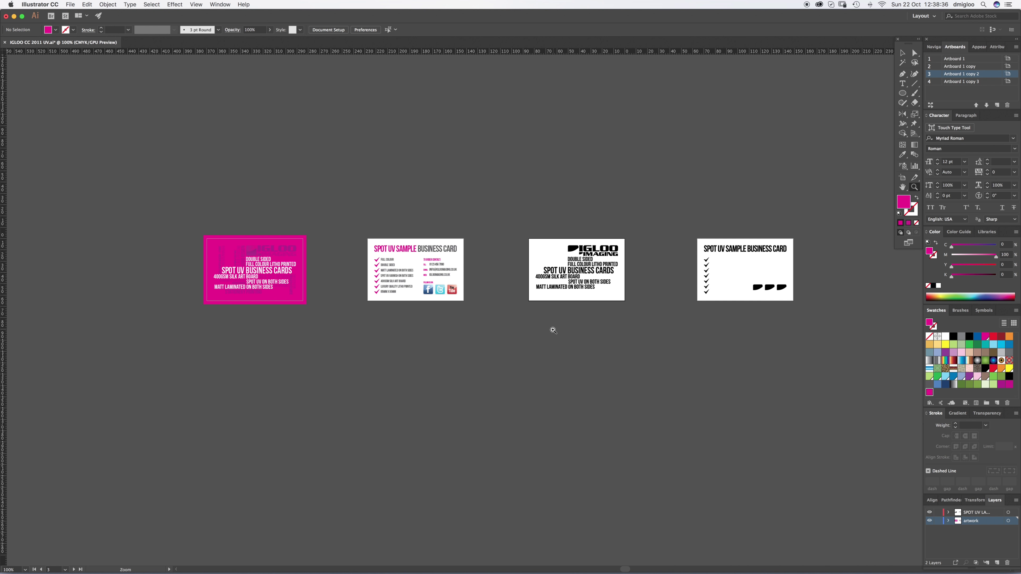
Select all artwork, convert every text object to outlines, and check the checklist card
key(super+a)
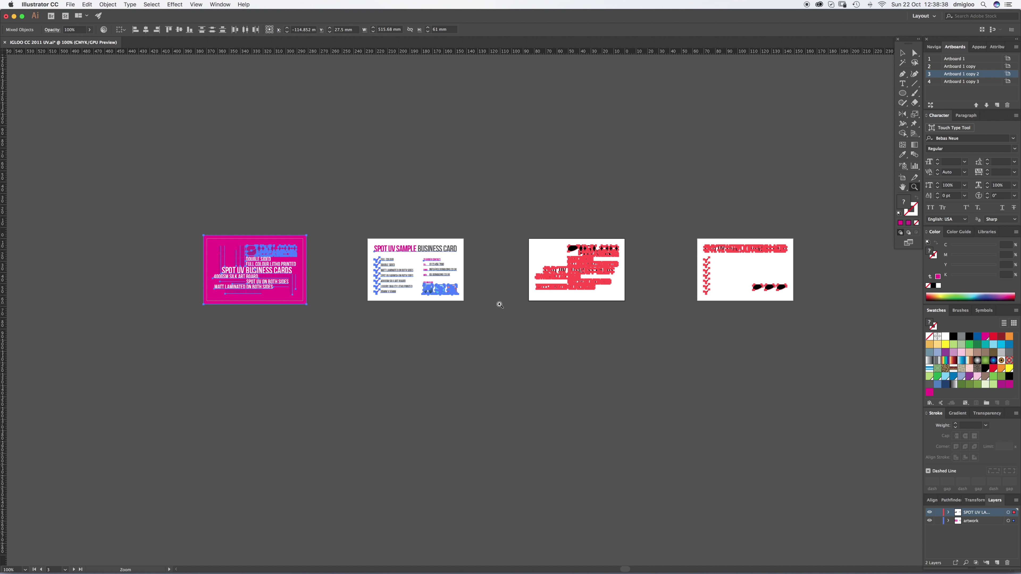
key(shift+super+o)
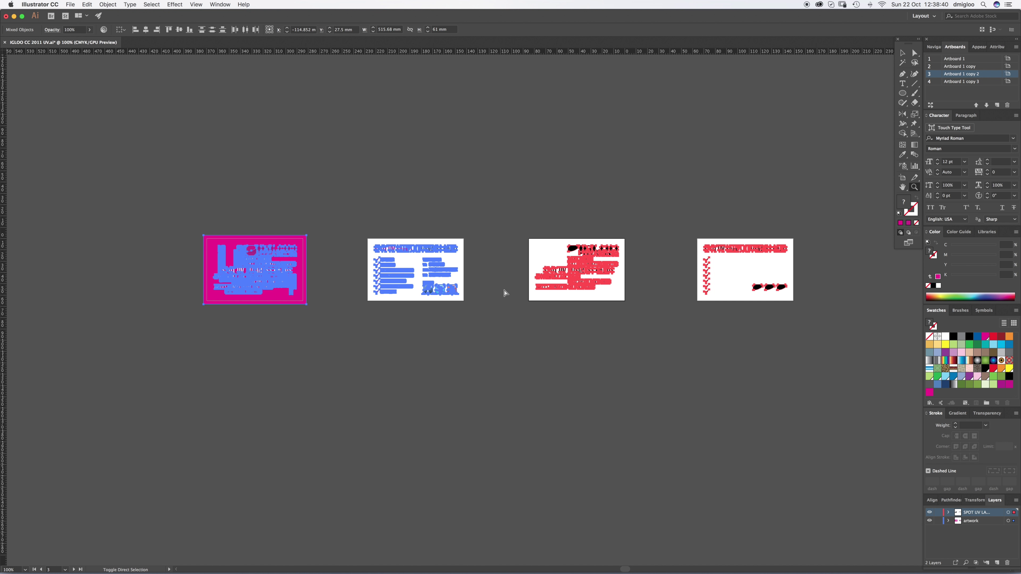
key(super+h)
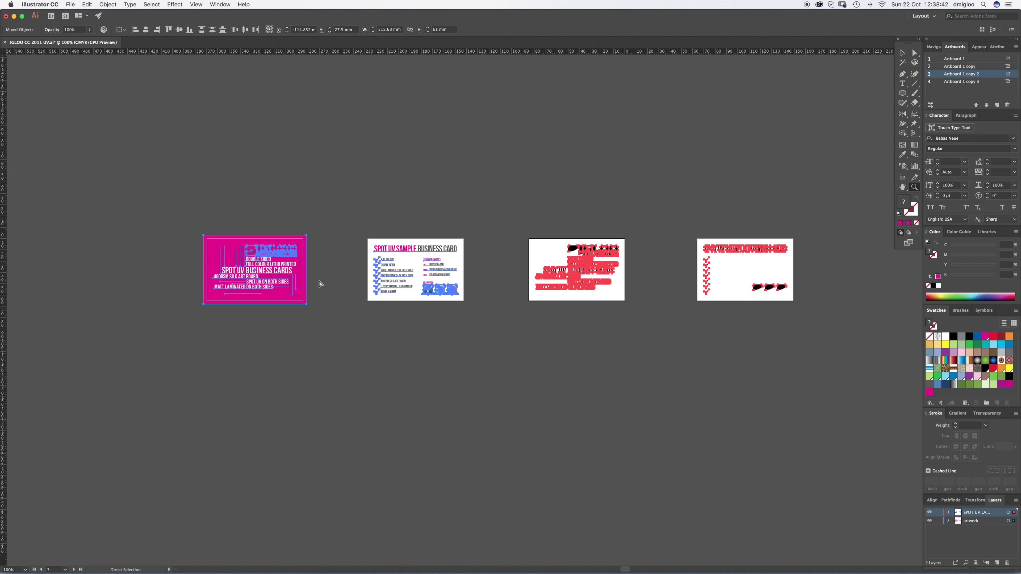
key(super+h)
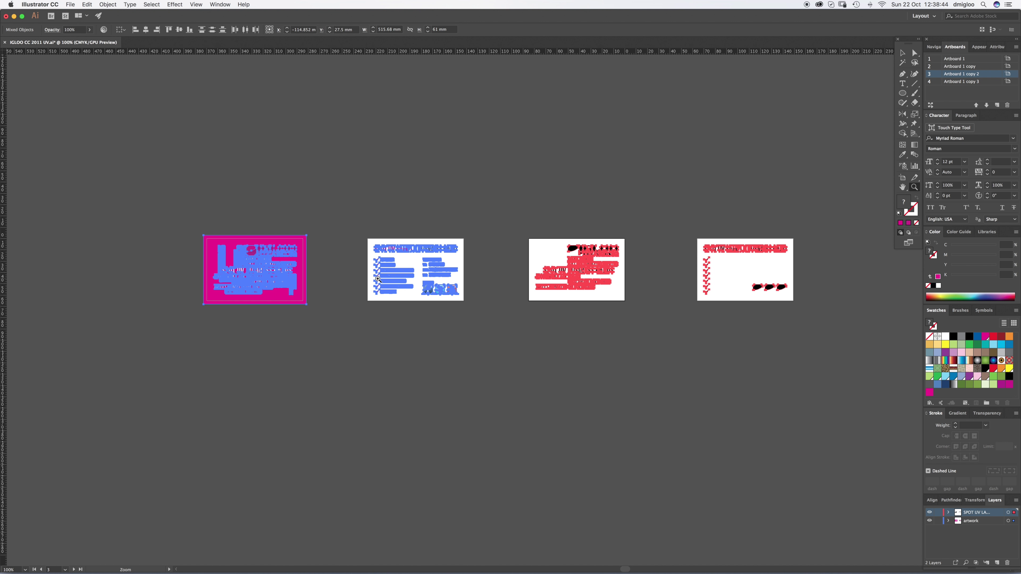
drag(378, 279, 627, 257)
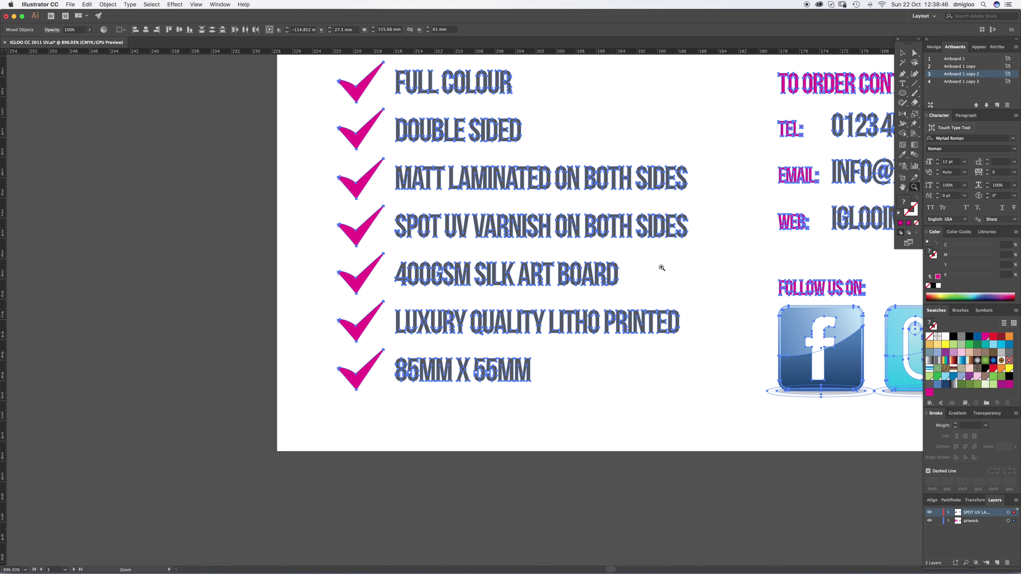
alt+click(526, 315)
alt+click(554, 296)
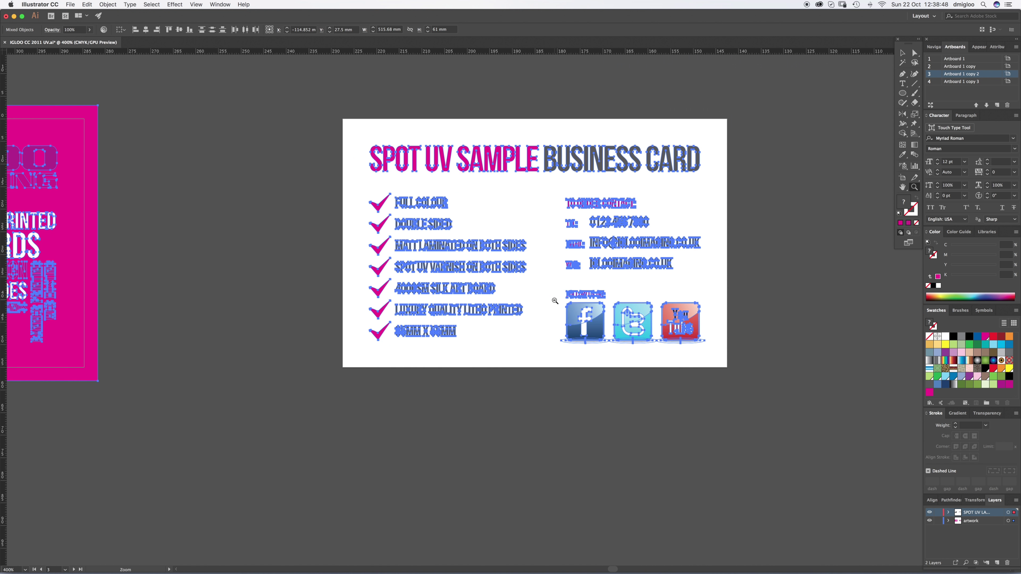
alt+click(554, 308)
alt+click(531, 335)
drag(531, 335, 503, 312)
key(v)
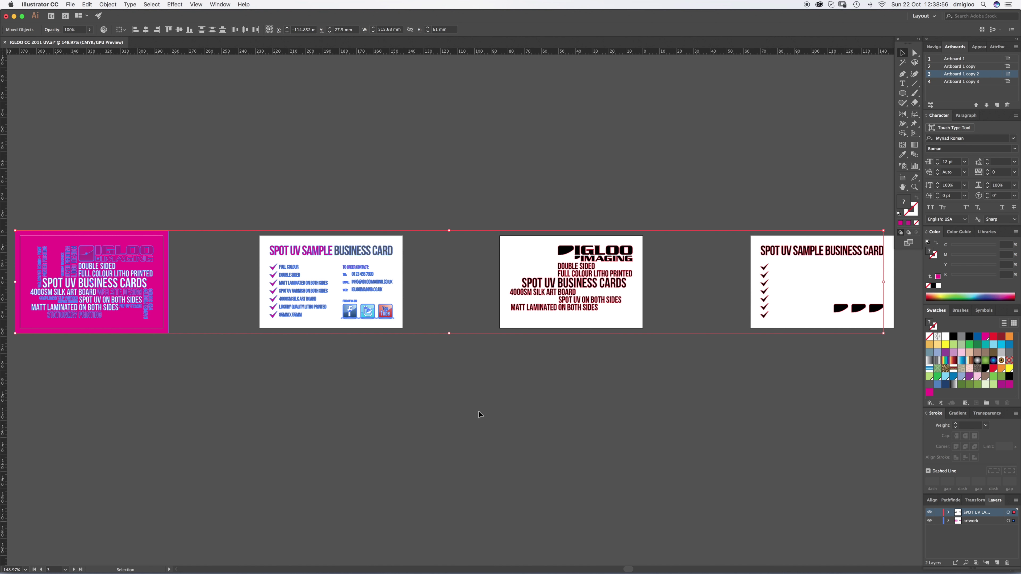
Show the guides across the cards and select all artwork to inspect it
click(427, 380)
key(super+semicolon)
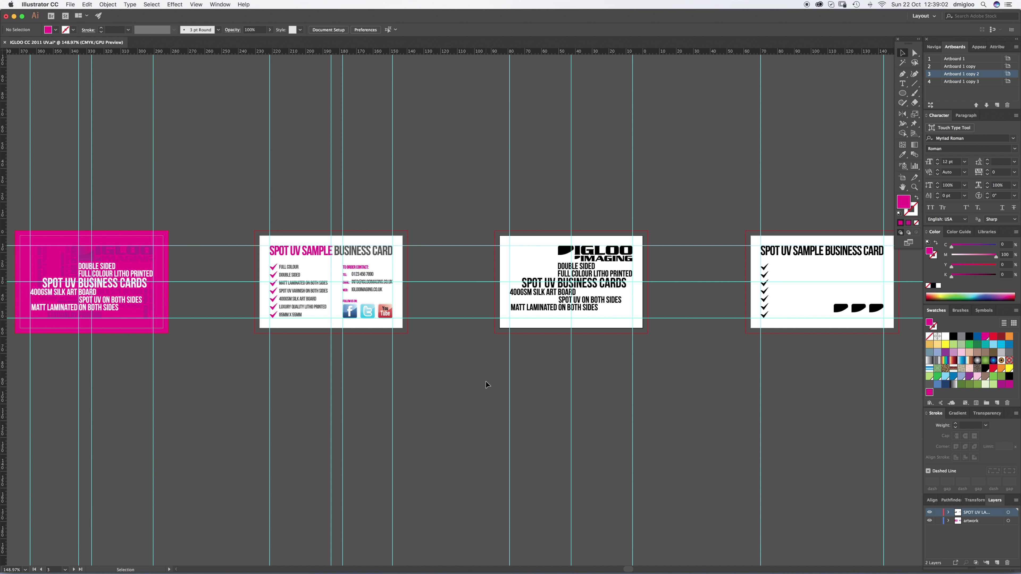
key(super+a)
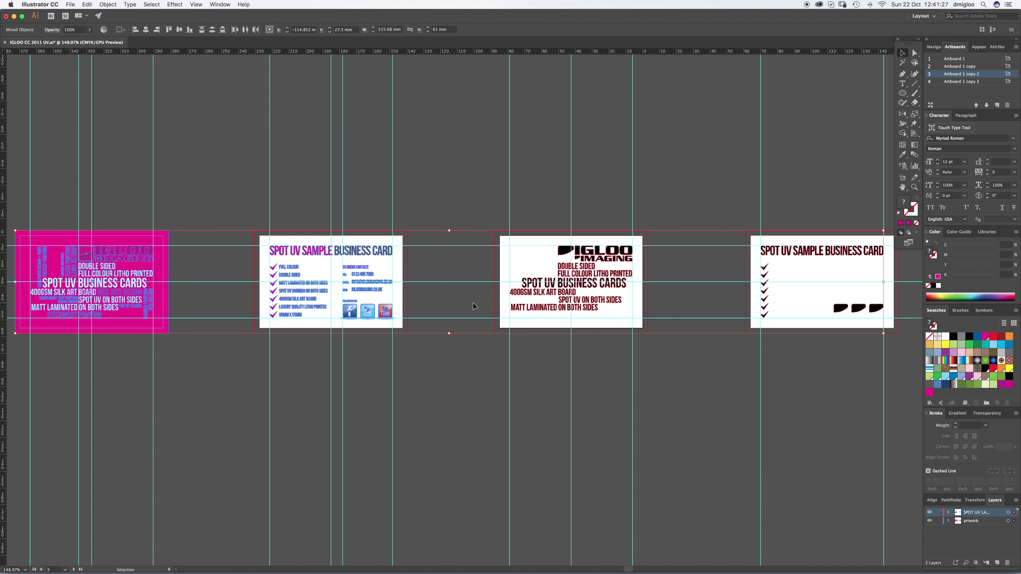
key(a)
key(v)
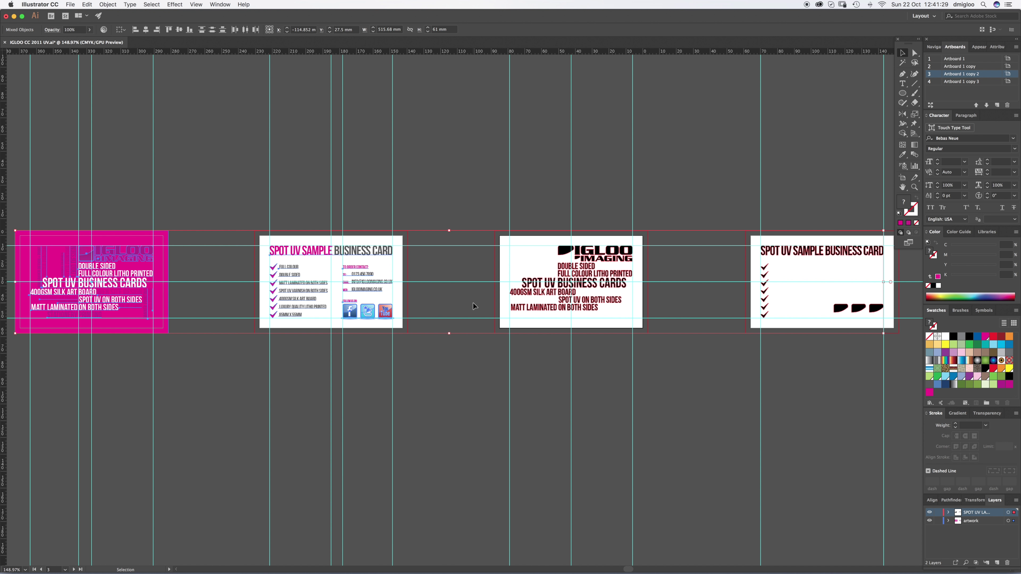
Save the document with Cmd+S and reselect all the artwork
key(super+s)
key(a)
key(v)
key(super+a)
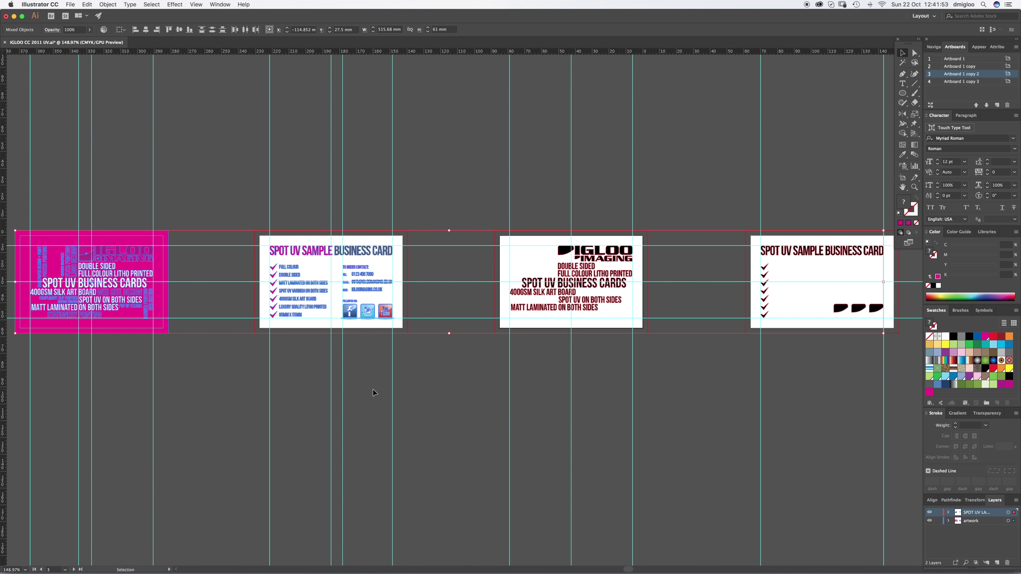
Save a copy as Adobe PDF named IGLOO CC 2011 UV.pdf, including all artboards
click(66, 4)
click(99, 73)
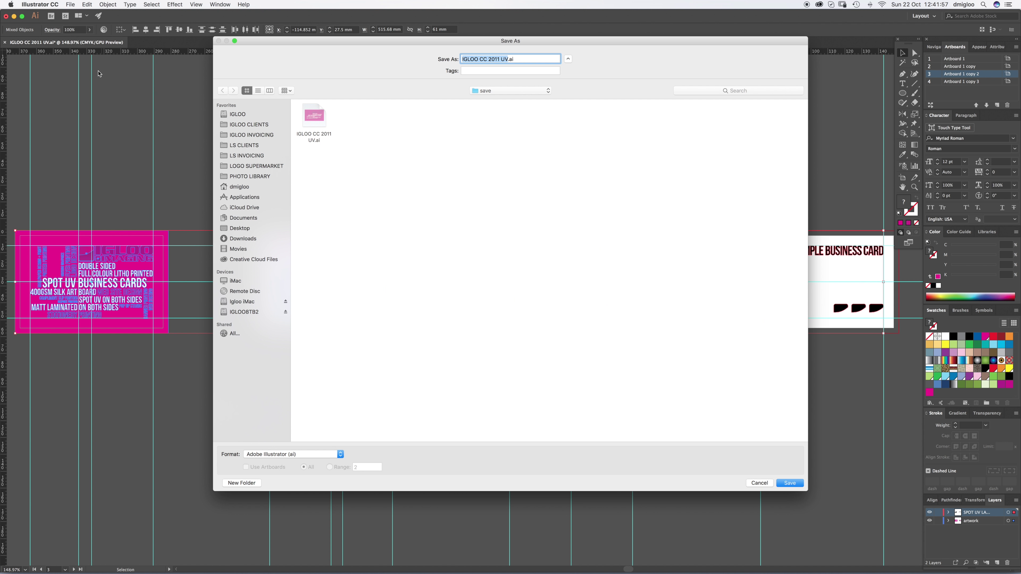
click(341, 455)
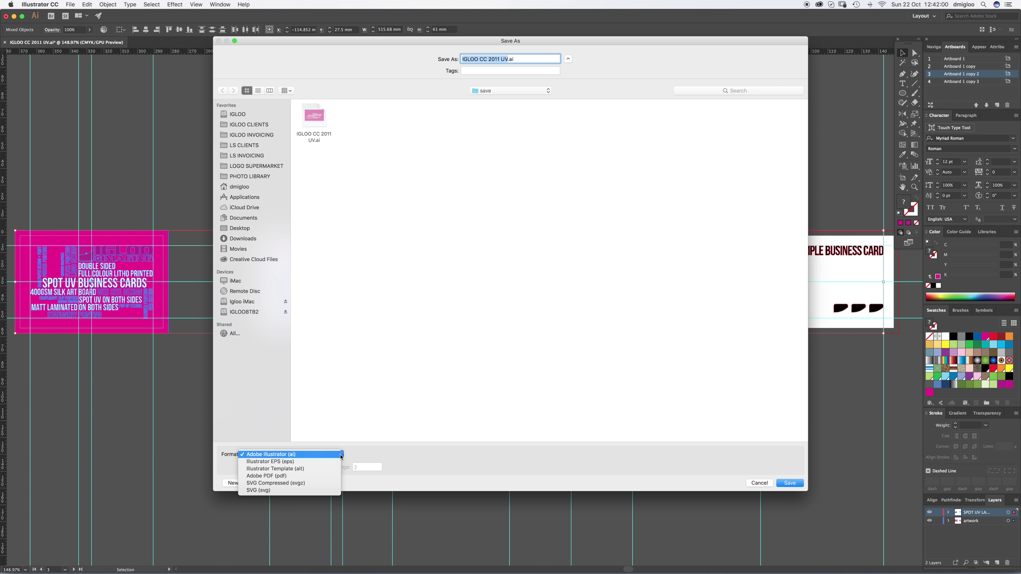
click(278, 477)
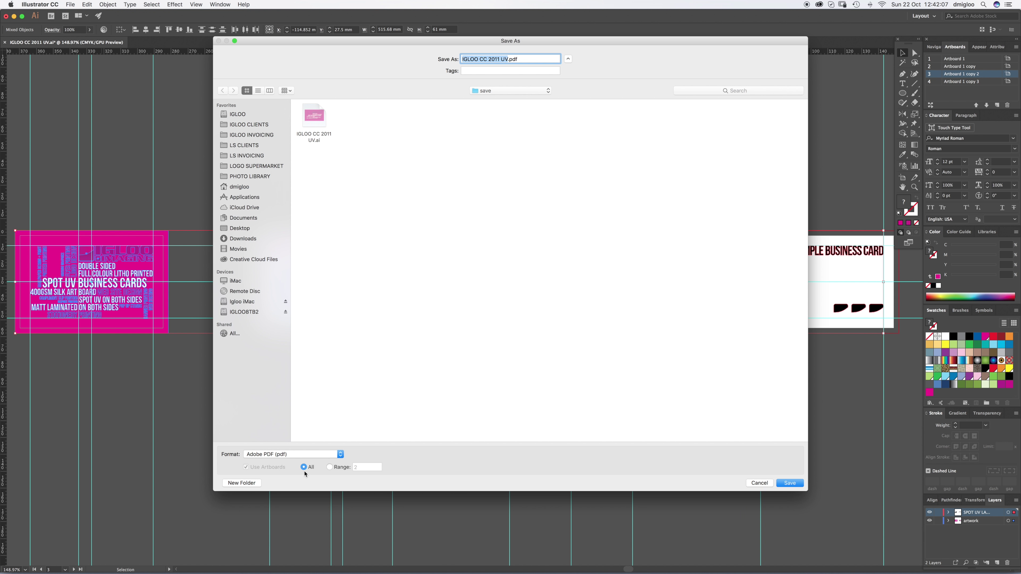
click(789, 483)
Apply the Print 1 PDF preset with trim marks, review each settings panel, and save the PDF
click(559, 234)
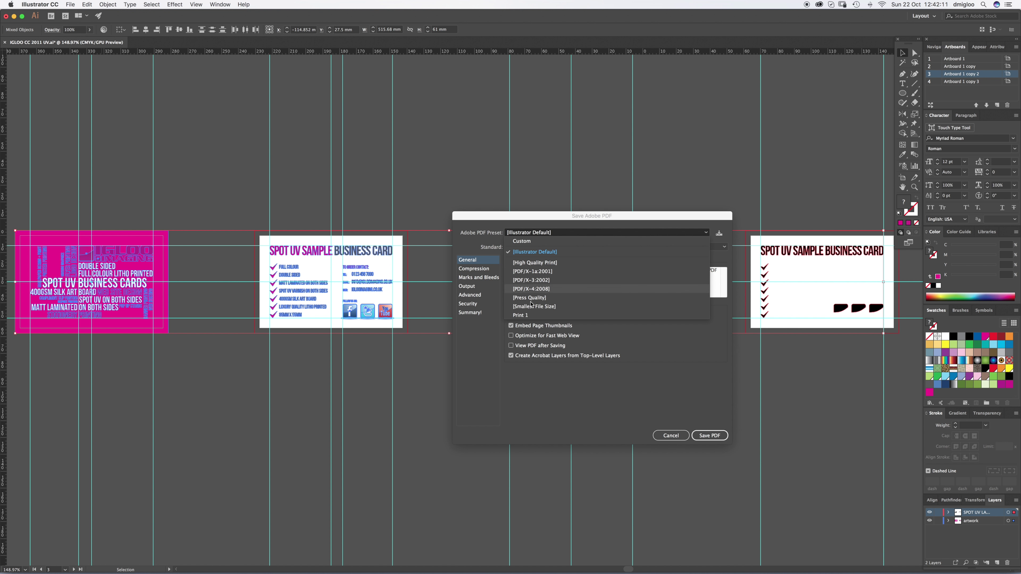
click(532, 316)
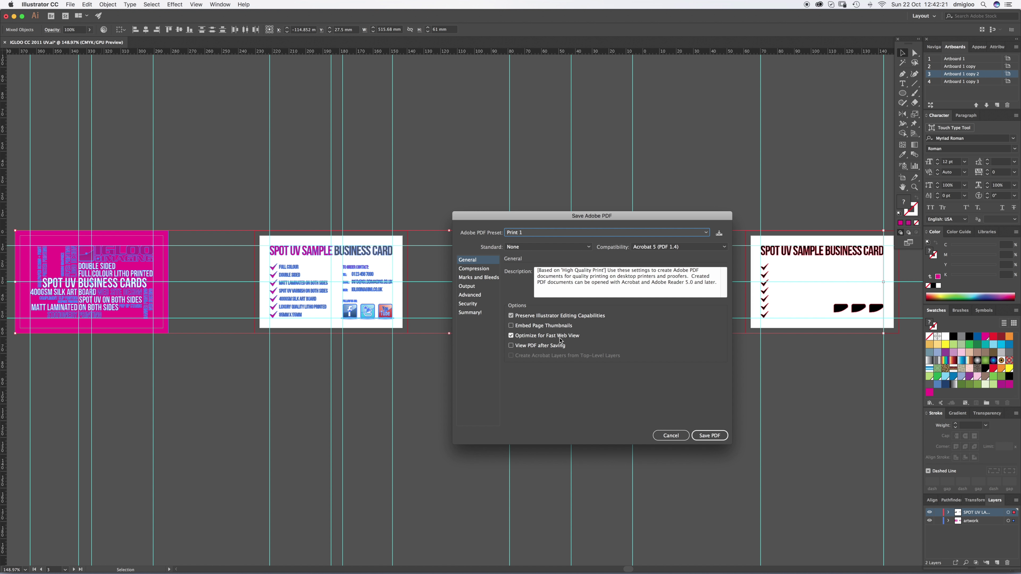
click(483, 269)
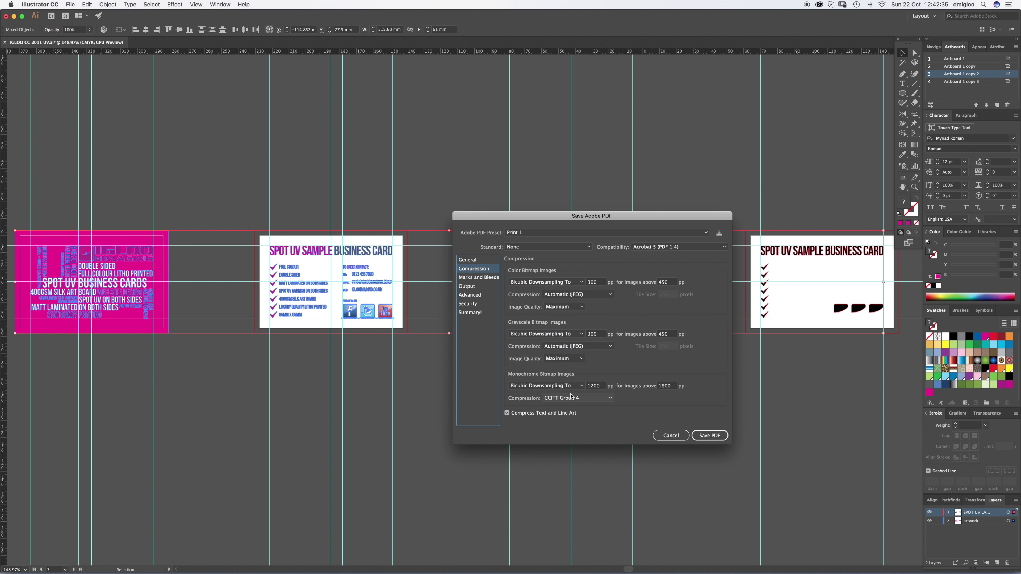
click(474, 279)
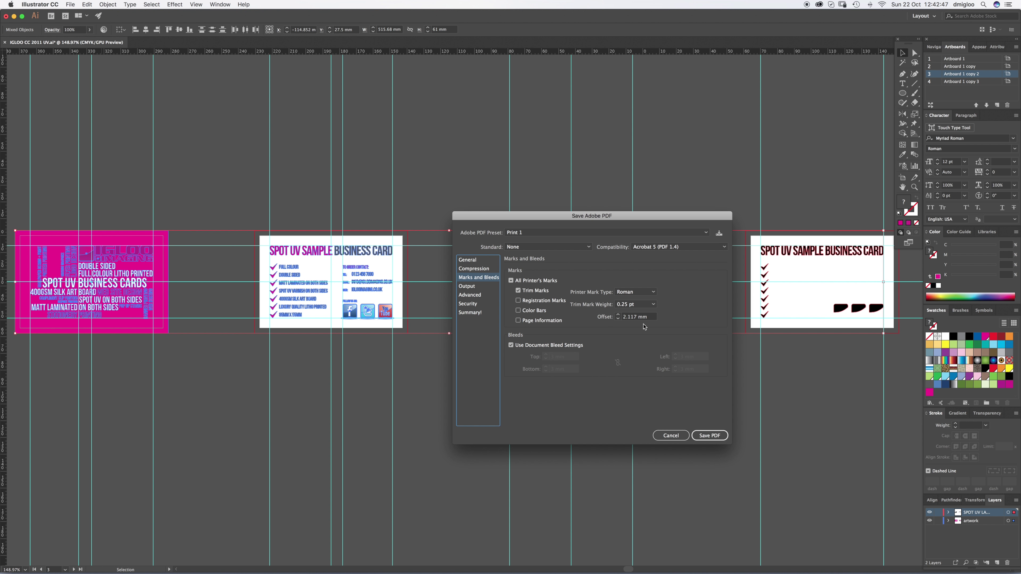
click(475, 288)
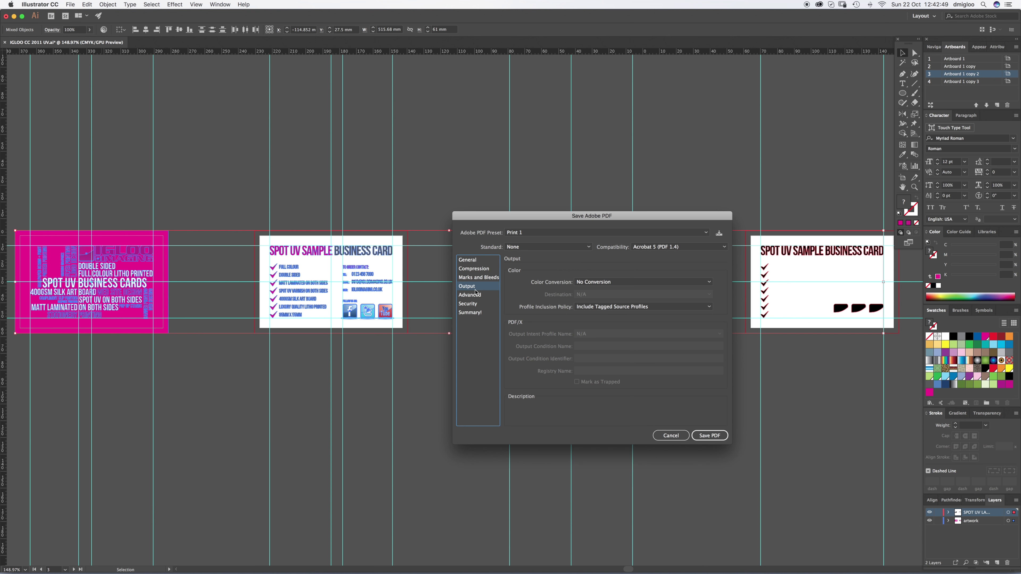
click(478, 296)
click(478, 305)
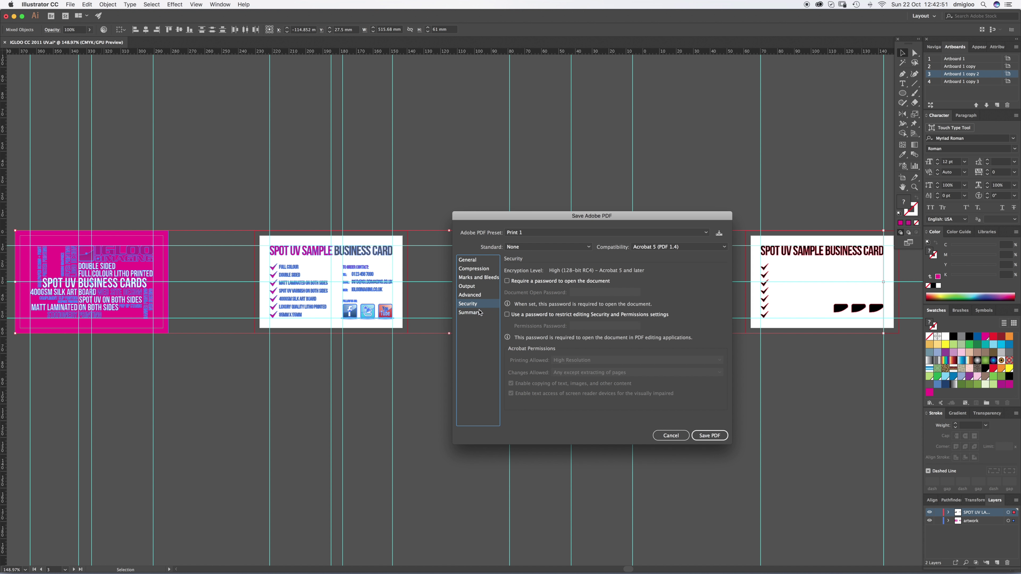
click(480, 312)
click(468, 259)
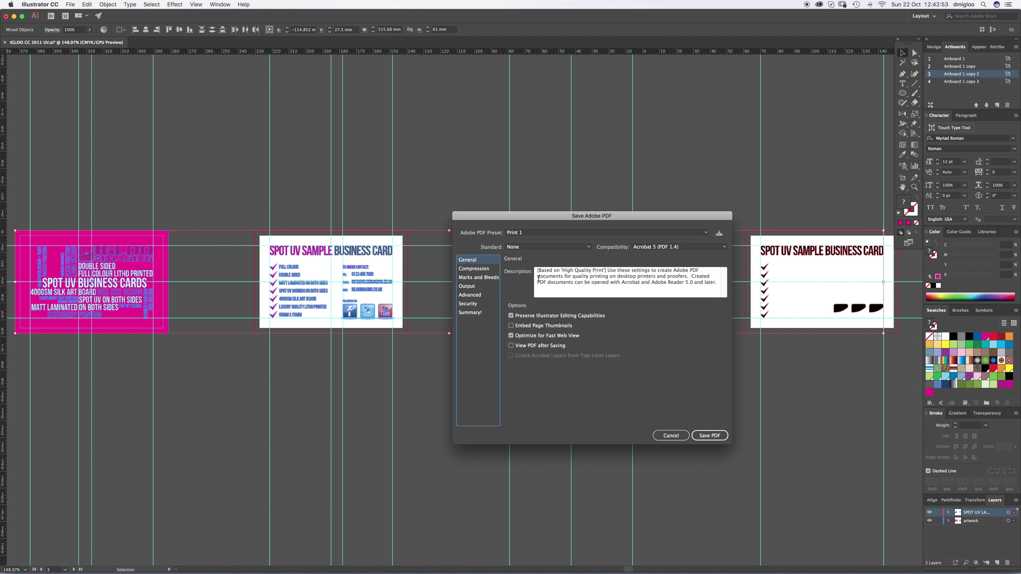
click(711, 436)
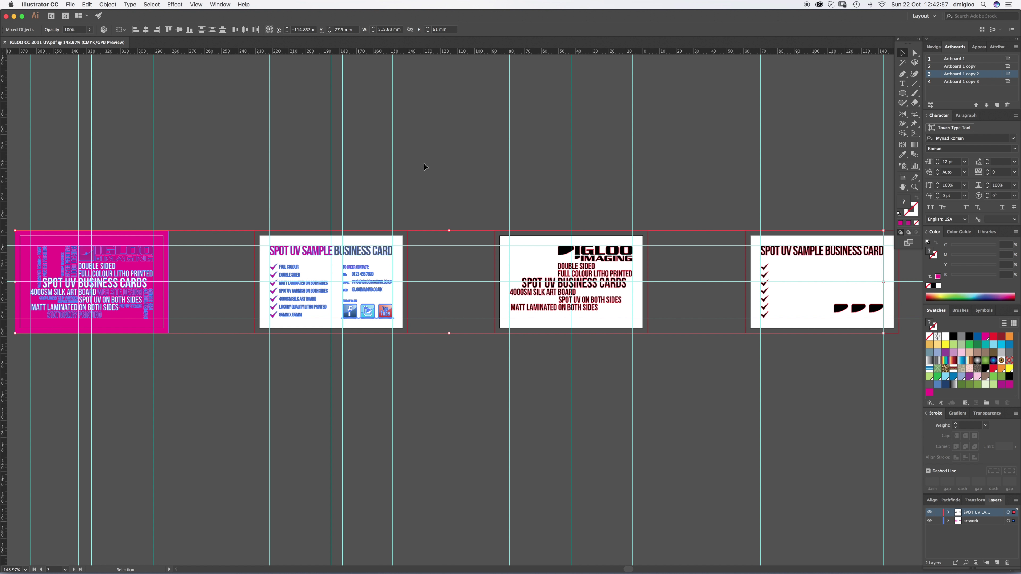
Preview IGLOO CC 2011 UV.pdf in Quick Look from the Open dialog
click(70, 4)
click(81, 26)
click(386, 72)
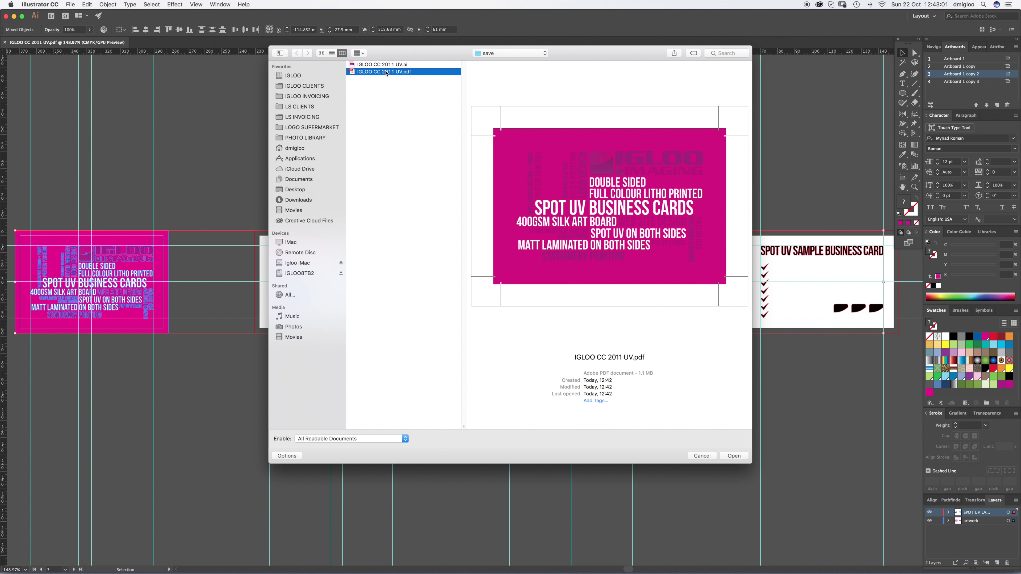
key(space)
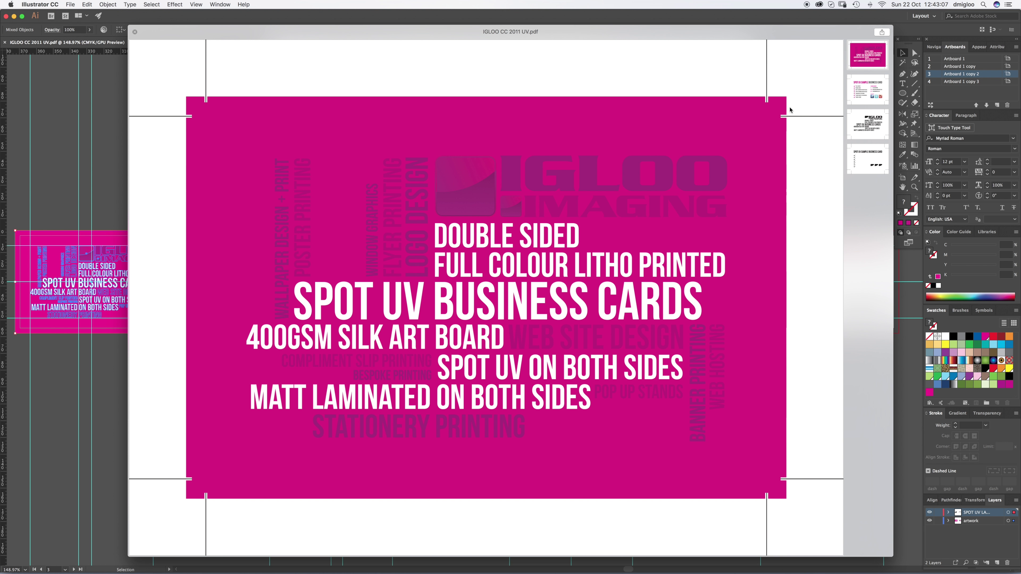
Page through the white card back, both black Spot UV pages, and the pink front
click(856, 96)
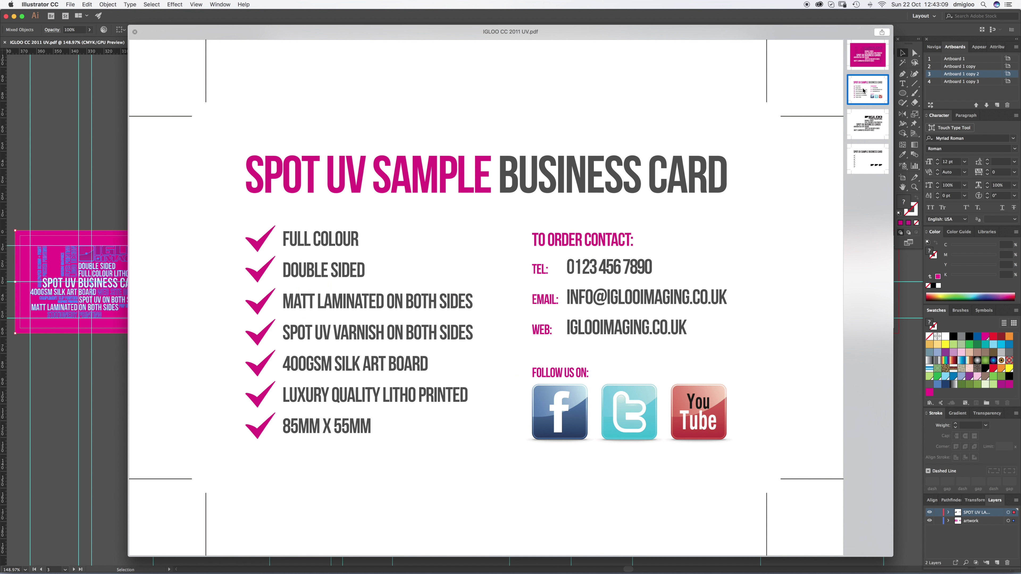
click(868, 121)
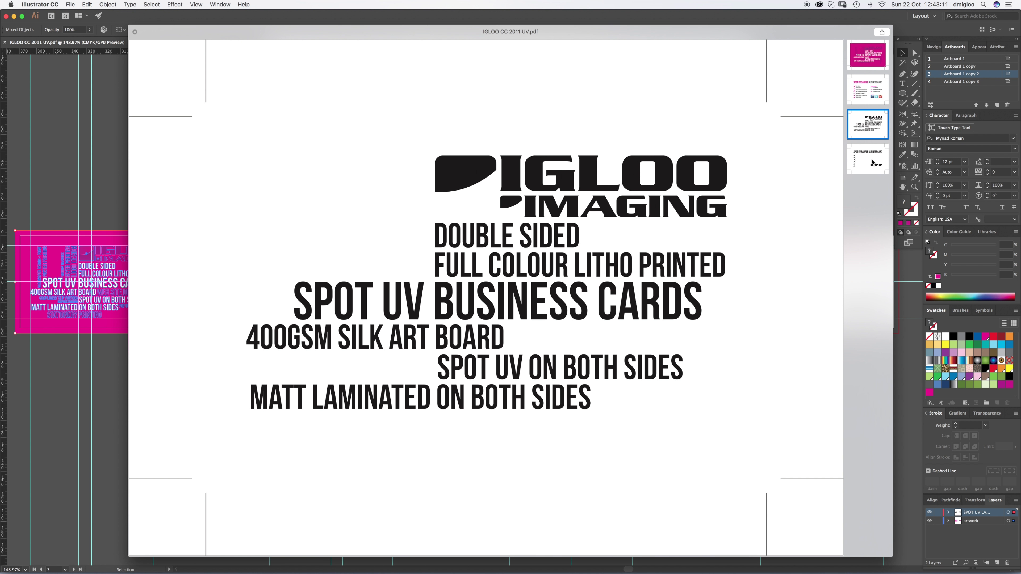
click(872, 163)
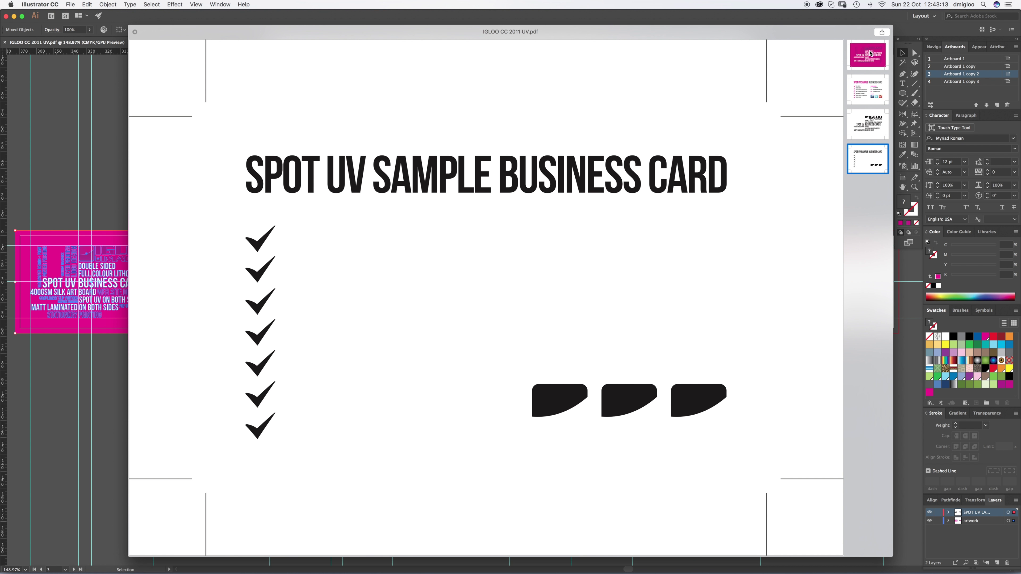
click(870, 50)
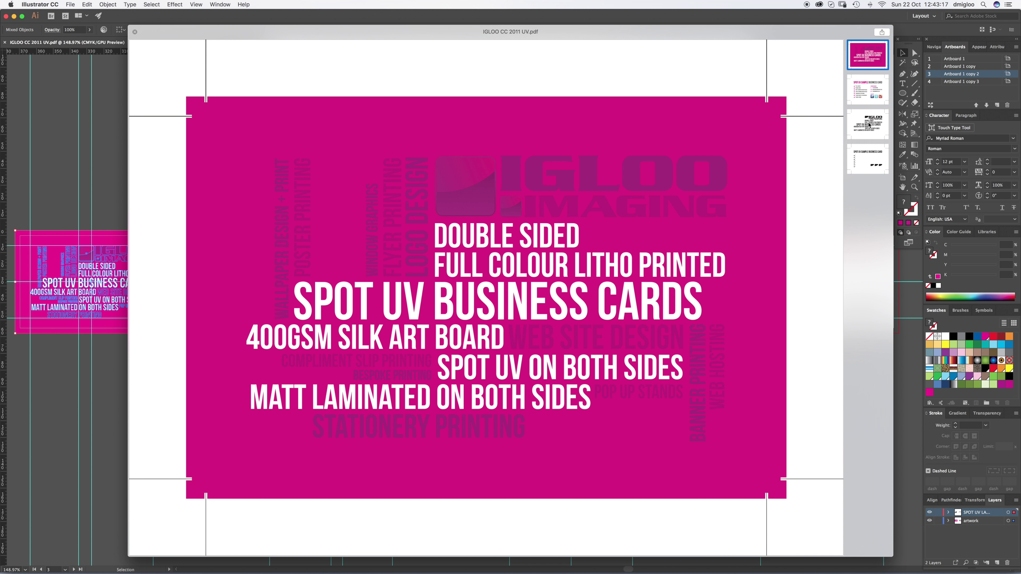
click(870, 125)
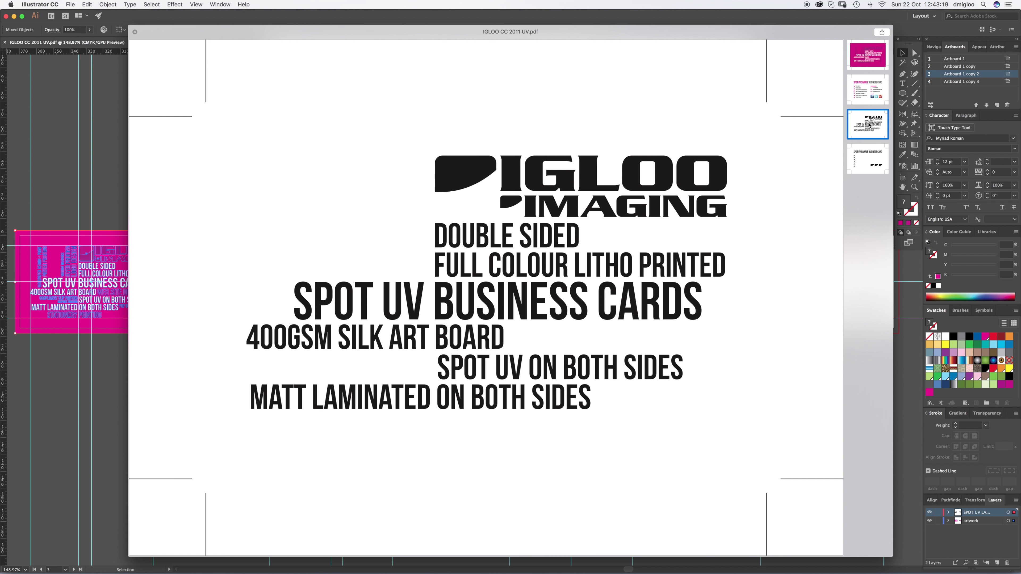